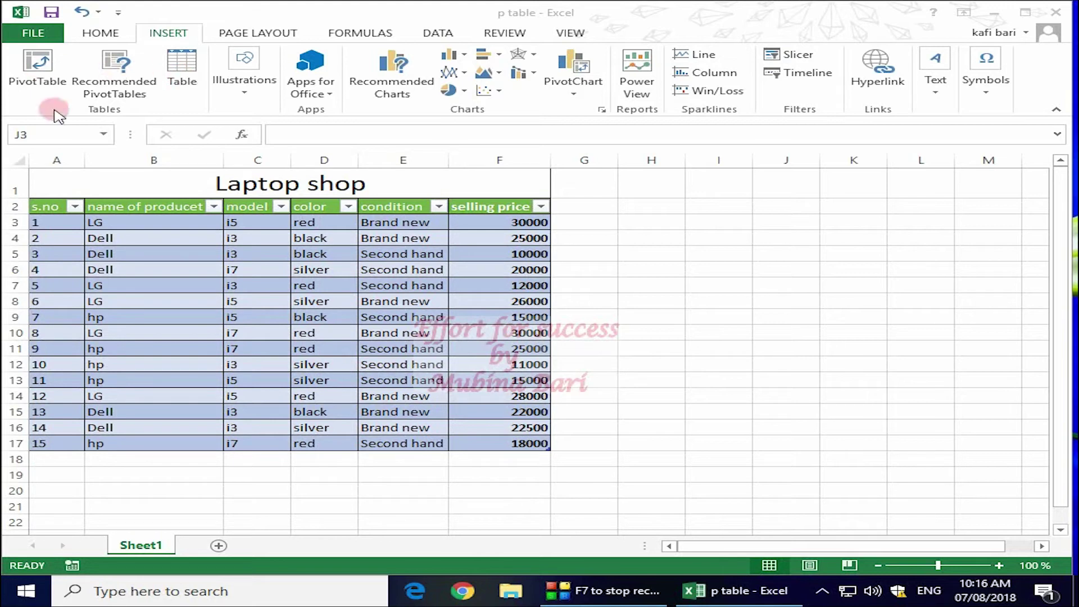
# Select the laptop data A2:F16 and start a PivotTable from Table2 on a new worksheet.
pyautogui.moveTo(51, 209)
pyautogui.mouseDown()
pyautogui.moveTo(480, 428)
pyautogui.moveTo(479, 443)
pyautogui.mouseUp()
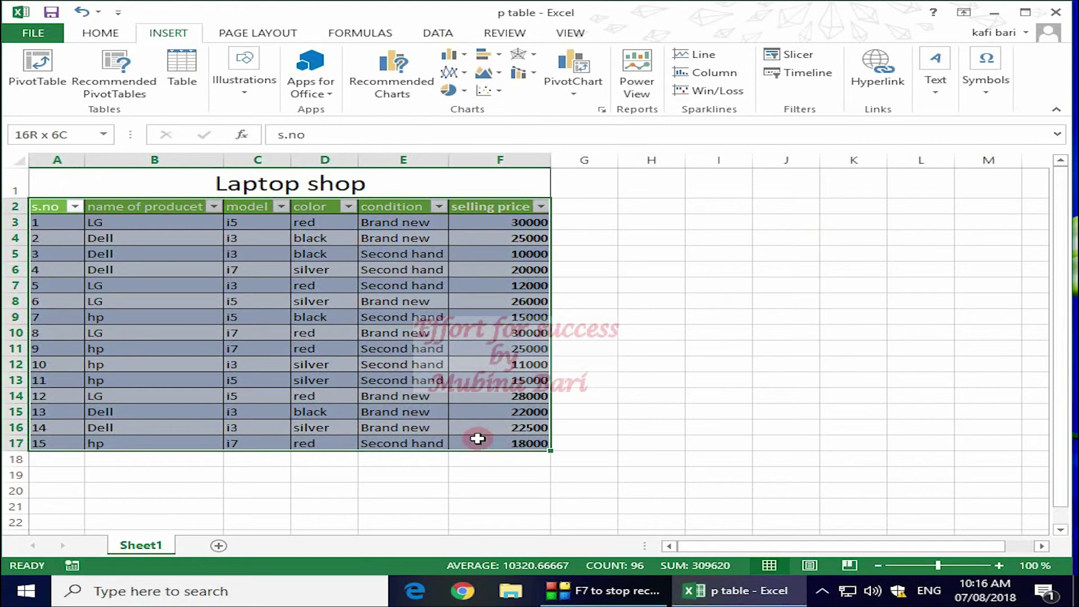
pyautogui.click(32, 68)
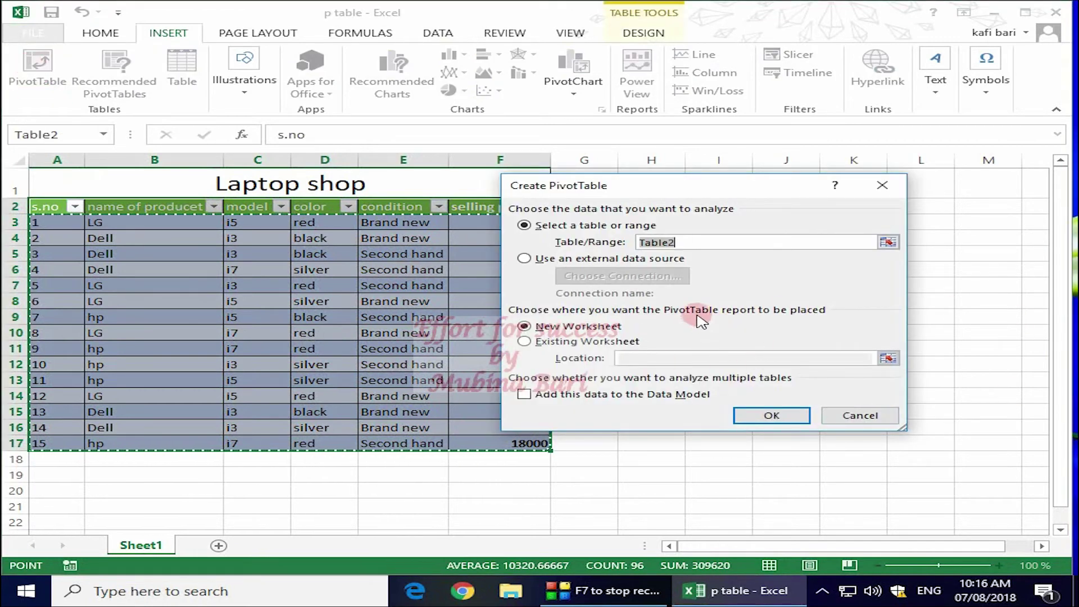
pyautogui.click(692, 246)
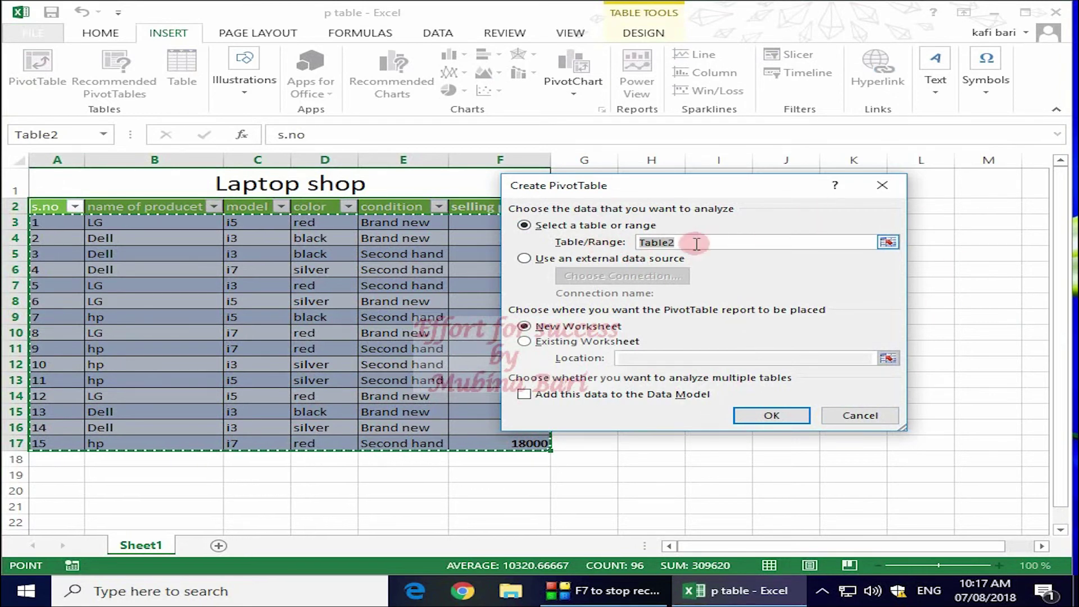
pyautogui.moveTo(644, 243); pyautogui.dragTo(679, 245)
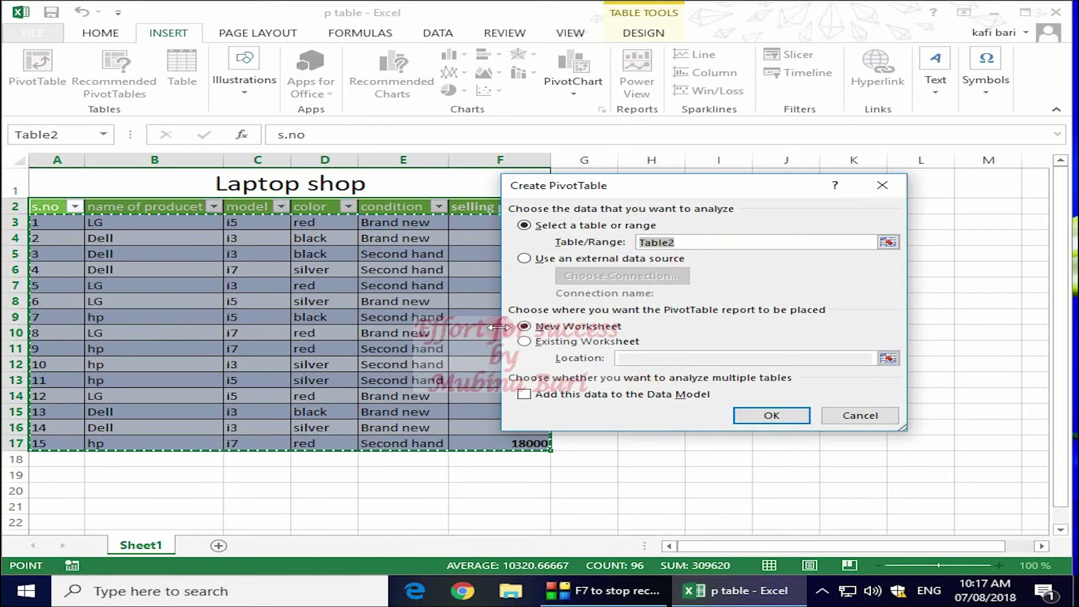
# Confirm the Create PivotTable dialog to place an empty PivotTable1 on a new Sheet2.
pyautogui.click(786, 416)
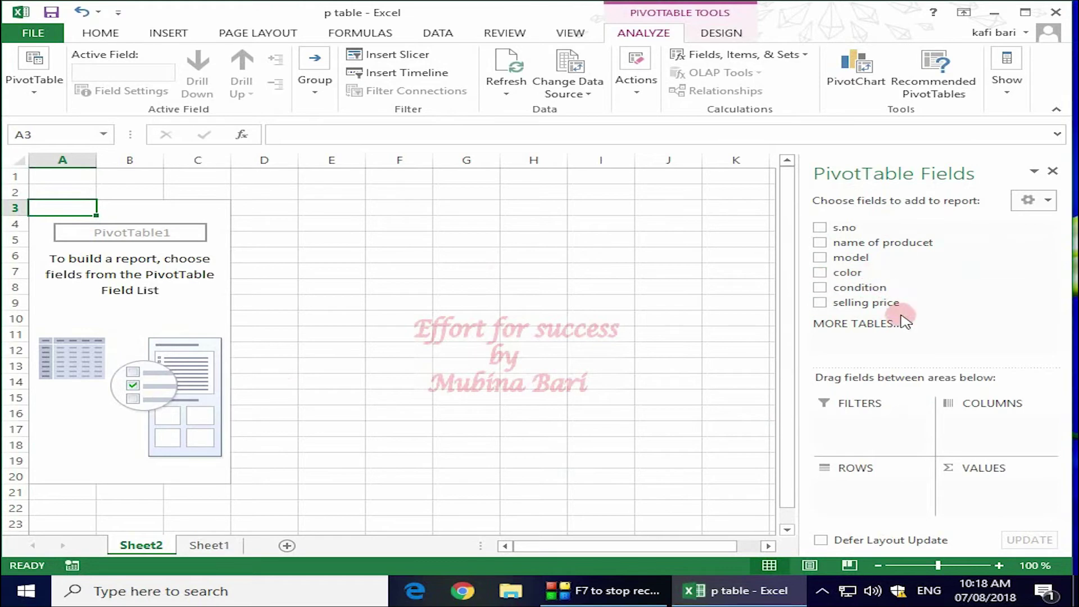
pyautogui.moveTo(893, 311); pyautogui.dragTo(838, 502)
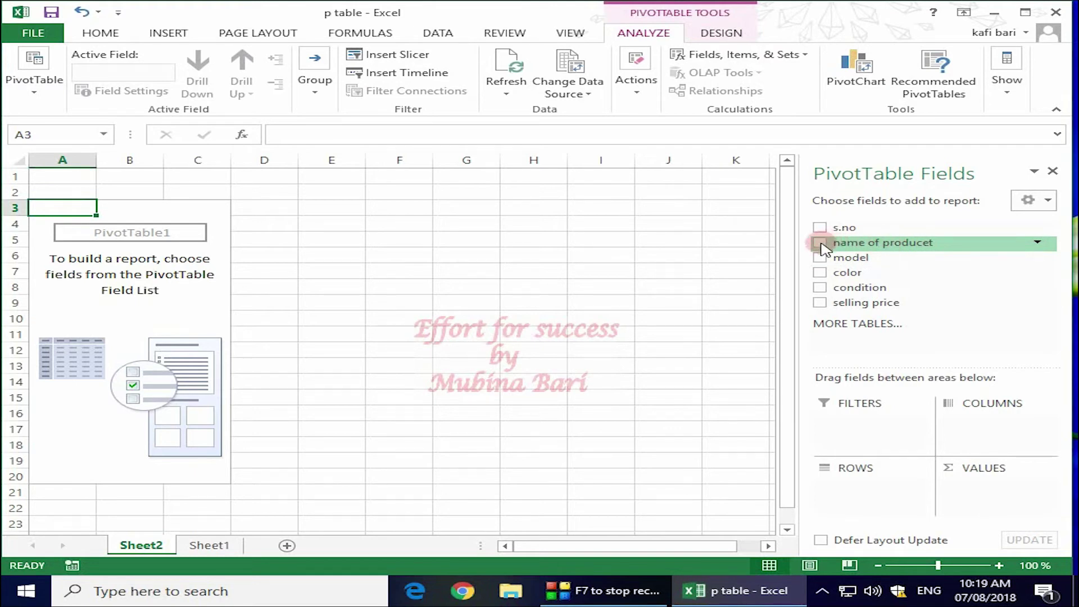
# Put 'name of producet' in rows and color in columns, giving black, red, silver columns.
pyautogui.click(821, 243)
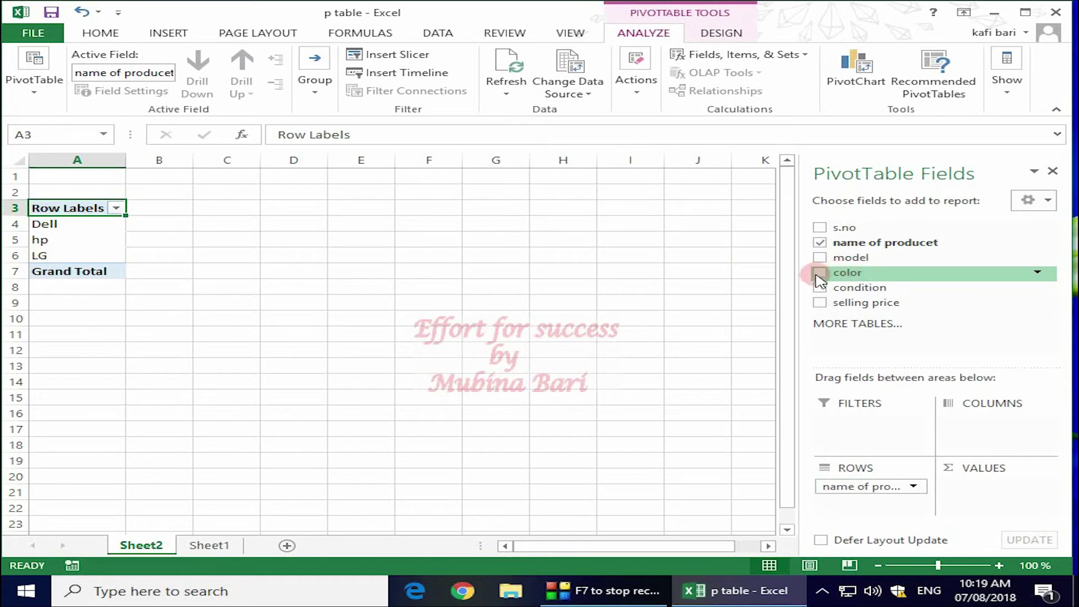
pyautogui.click(820, 276)
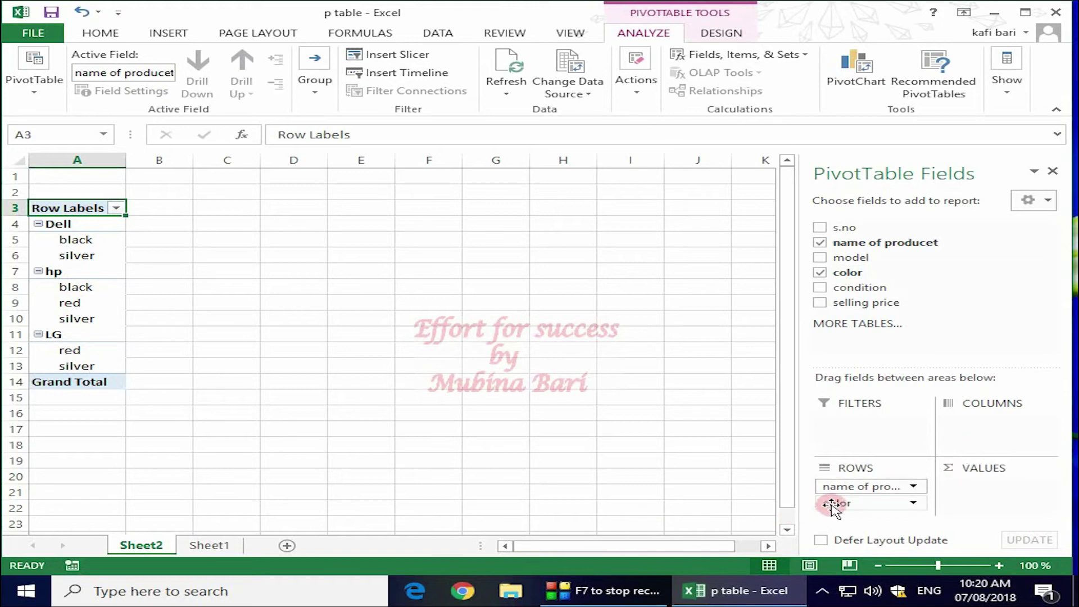
pyautogui.moveTo(834, 505); pyautogui.dragTo(975, 436)
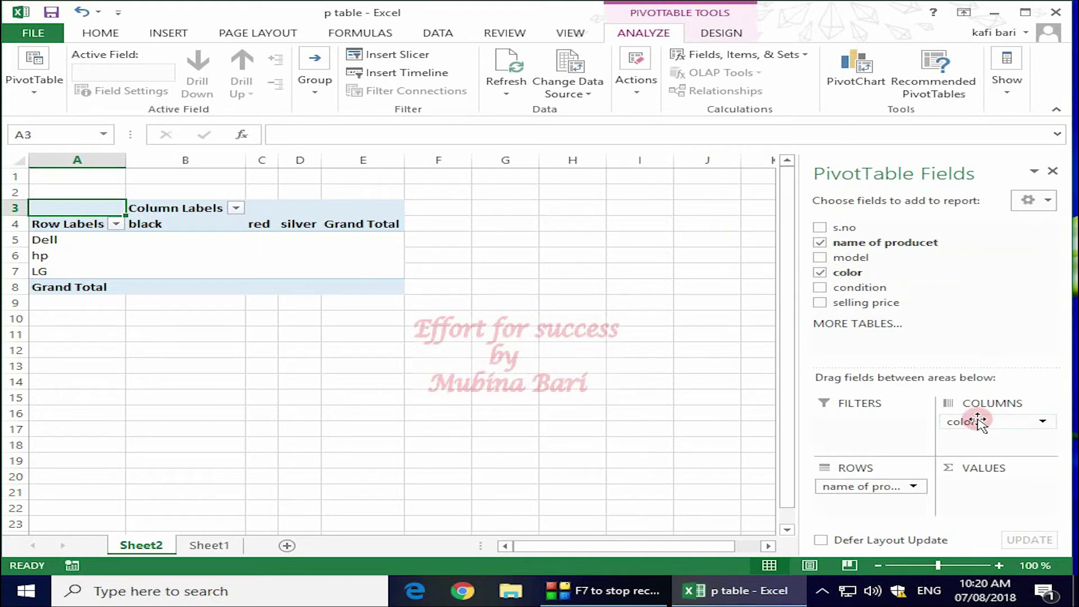
pyautogui.moveTo(839, 274); pyautogui.dragTo(990, 499)
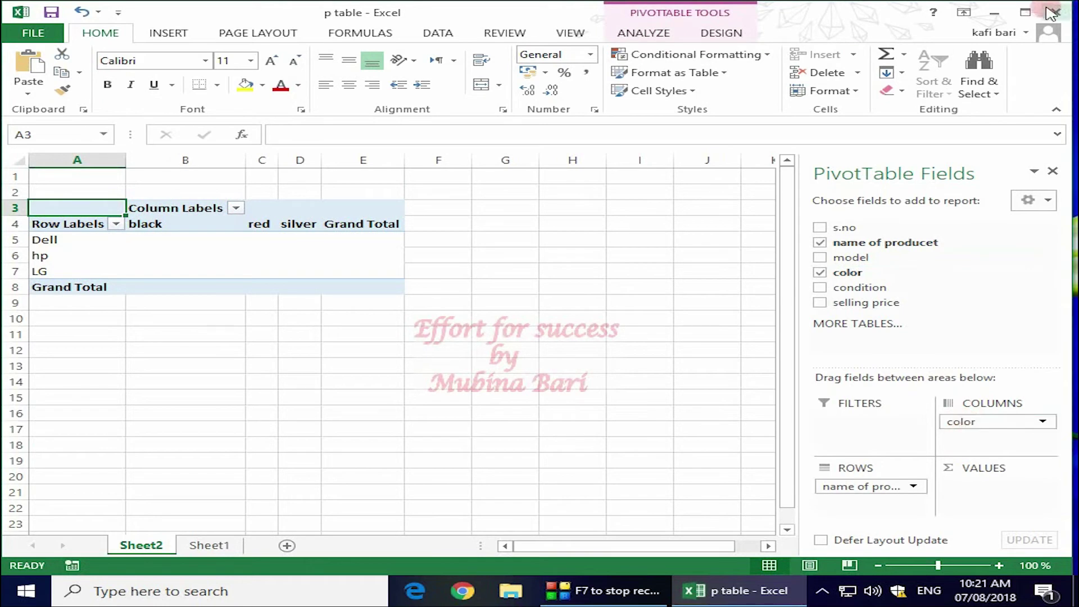
# Replace color with model, counting models per brand across i3, i5, i7 columns.
pyautogui.click(820, 273)
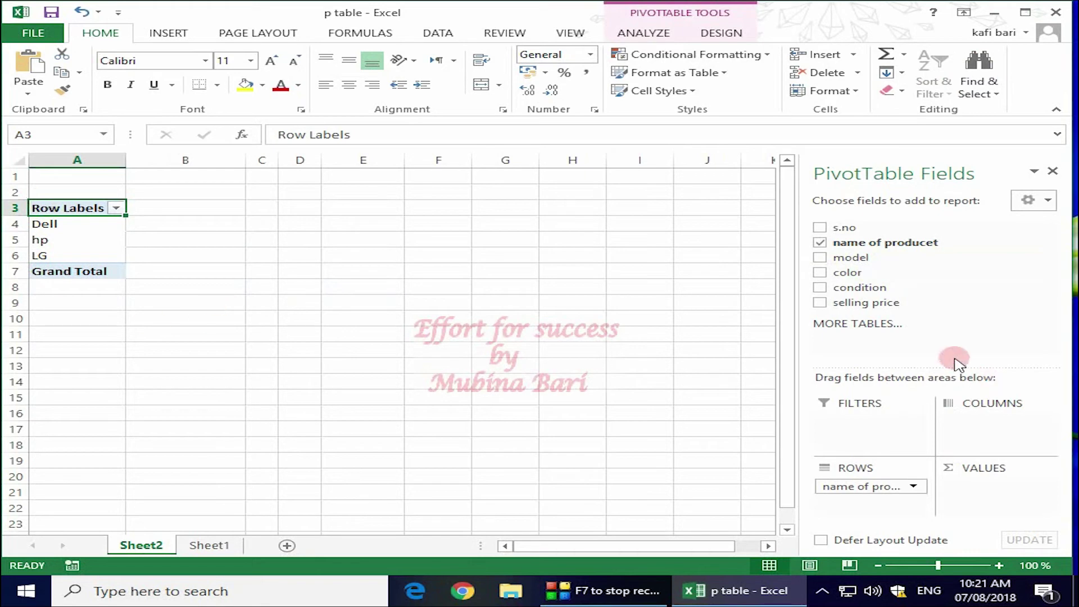
pyautogui.click(819, 259)
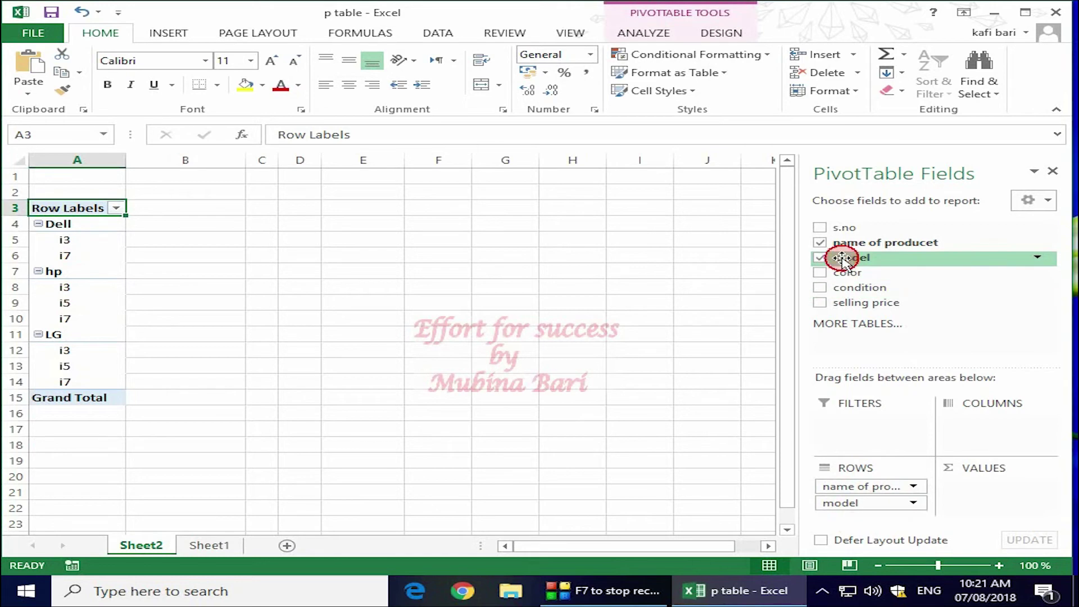
pyautogui.moveTo(842, 263); pyautogui.dragTo(995, 495)
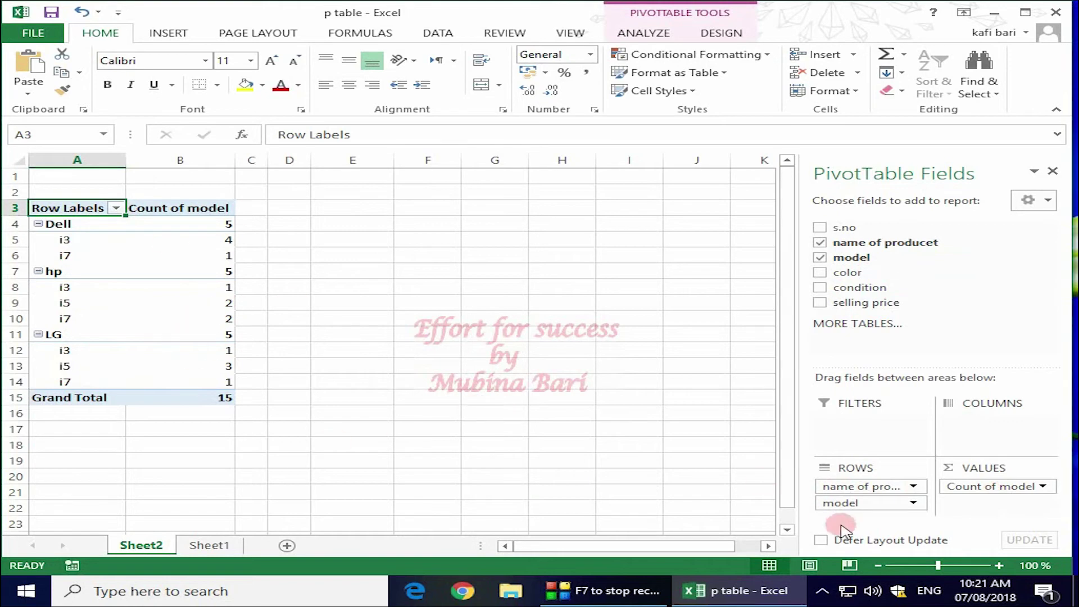
pyautogui.moveTo(849, 503); pyautogui.dragTo(1007, 430)
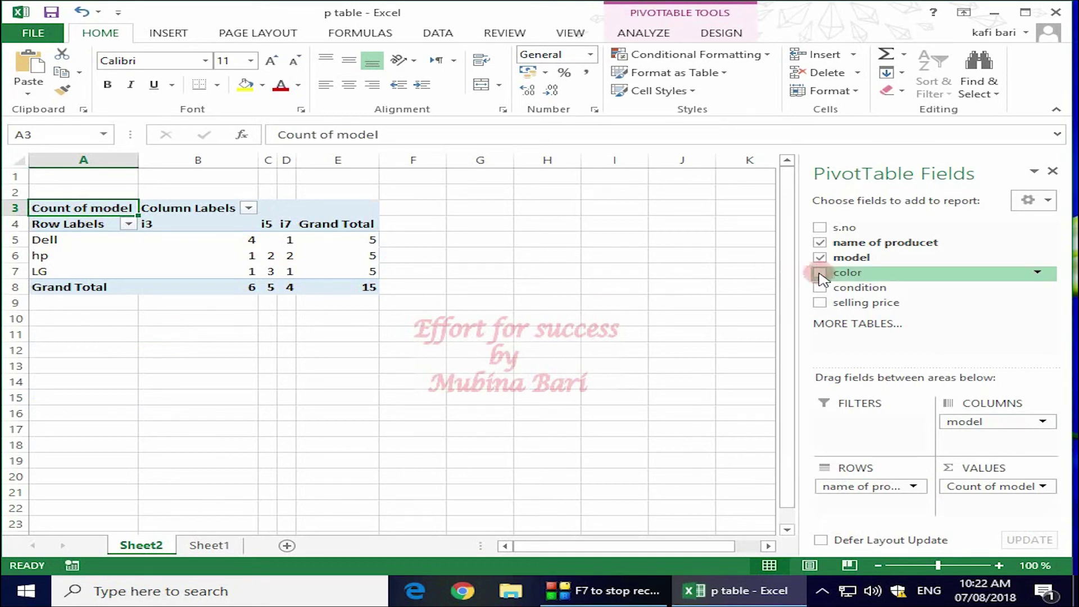
# Move color to columns, remove model, and use Count of color as the values.
pyautogui.click(820, 273)
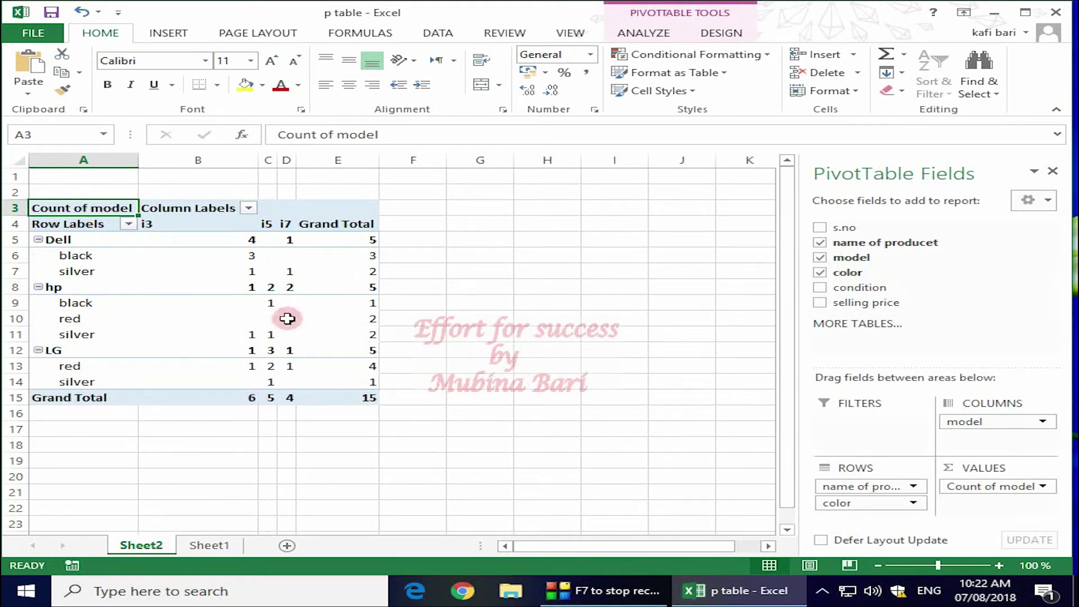
pyautogui.moveTo(815, 487); pyautogui.dragTo(925, 502)
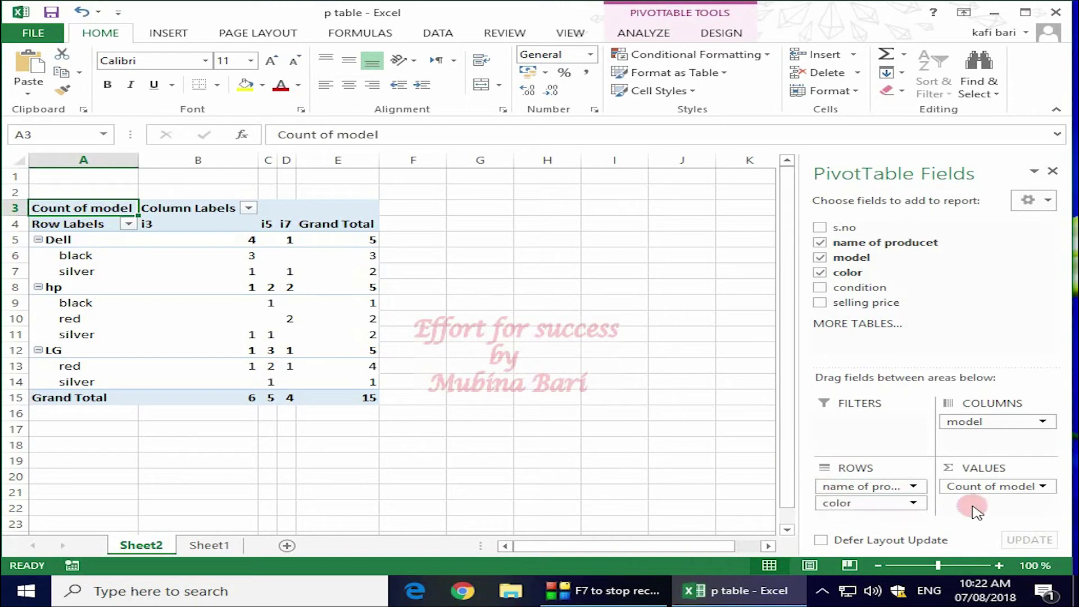
pyautogui.click(902, 505)
pyautogui.moveTo(901, 504); pyautogui.dragTo(991, 449)
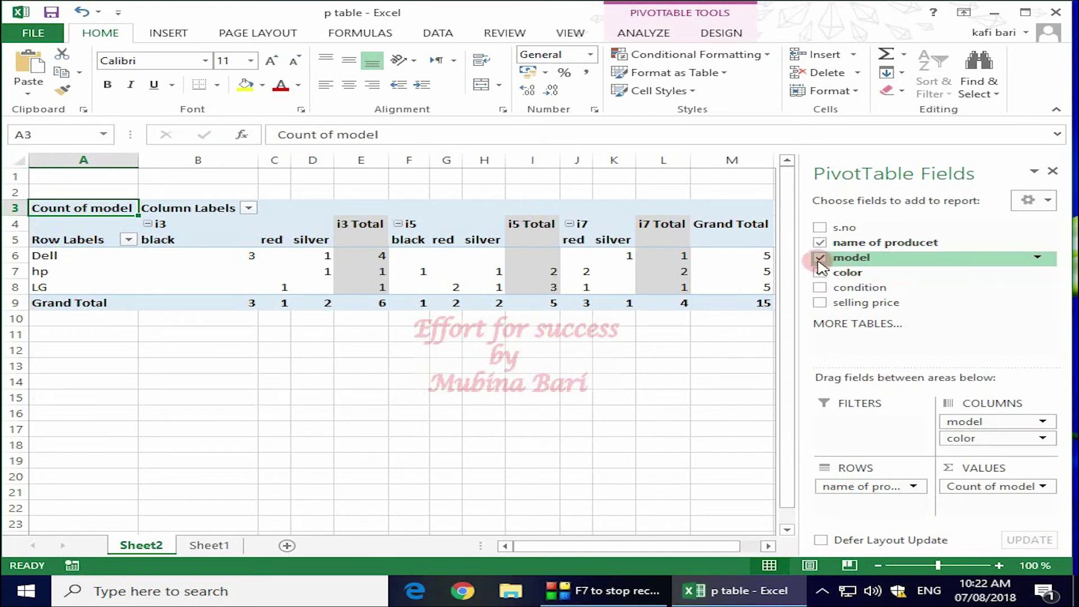
pyautogui.click(820, 259)
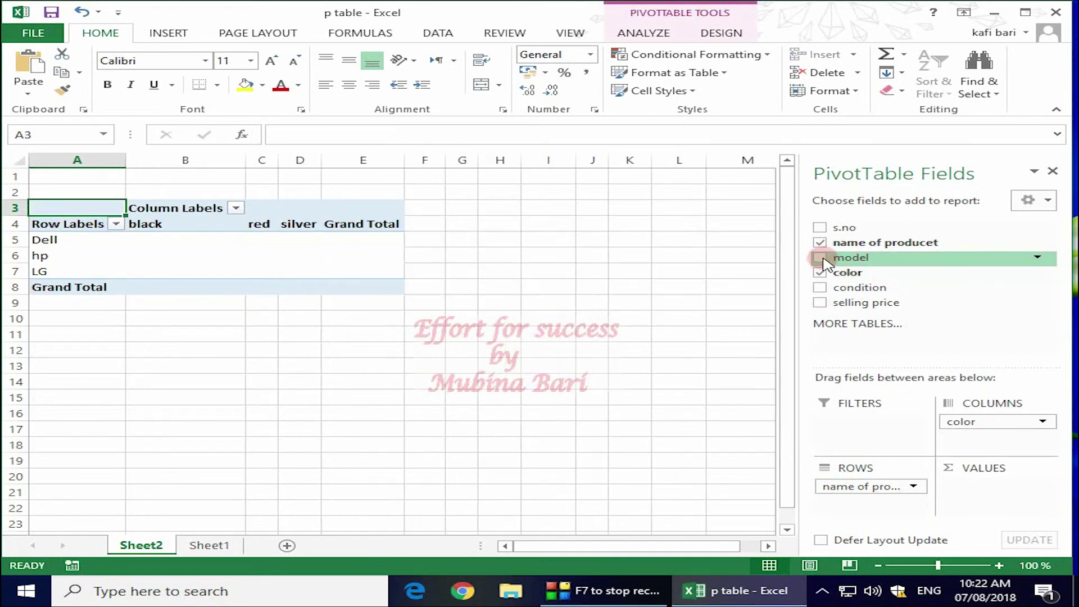
pyautogui.moveTo(826, 272); pyautogui.dragTo(988, 485)
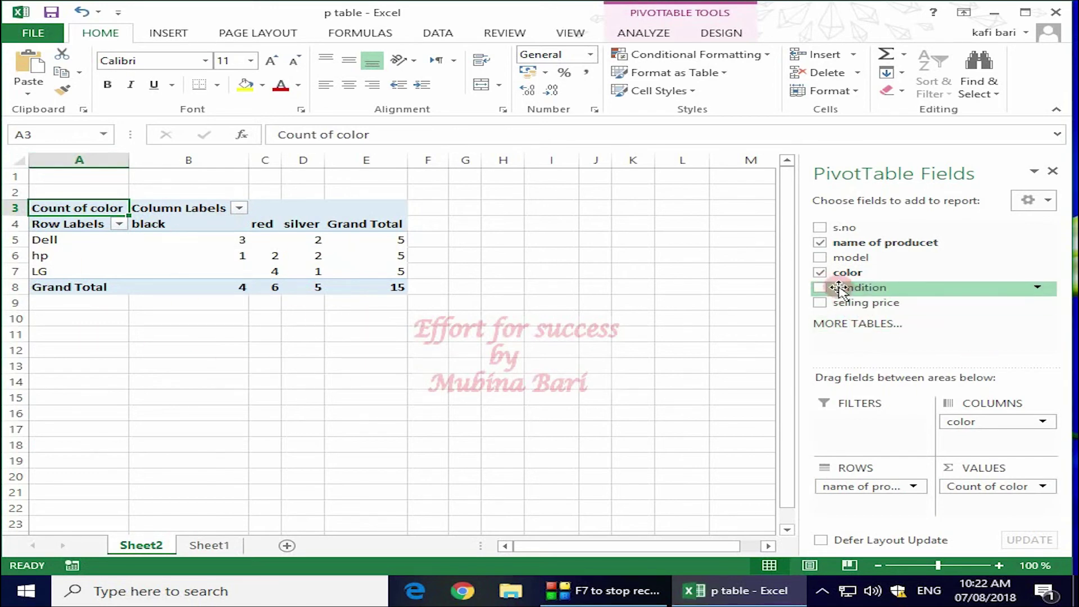
# Add condition as a report filter and open its value list in B1.
pyautogui.moveTo(840, 289); pyautogui.dragTo(849, 428)
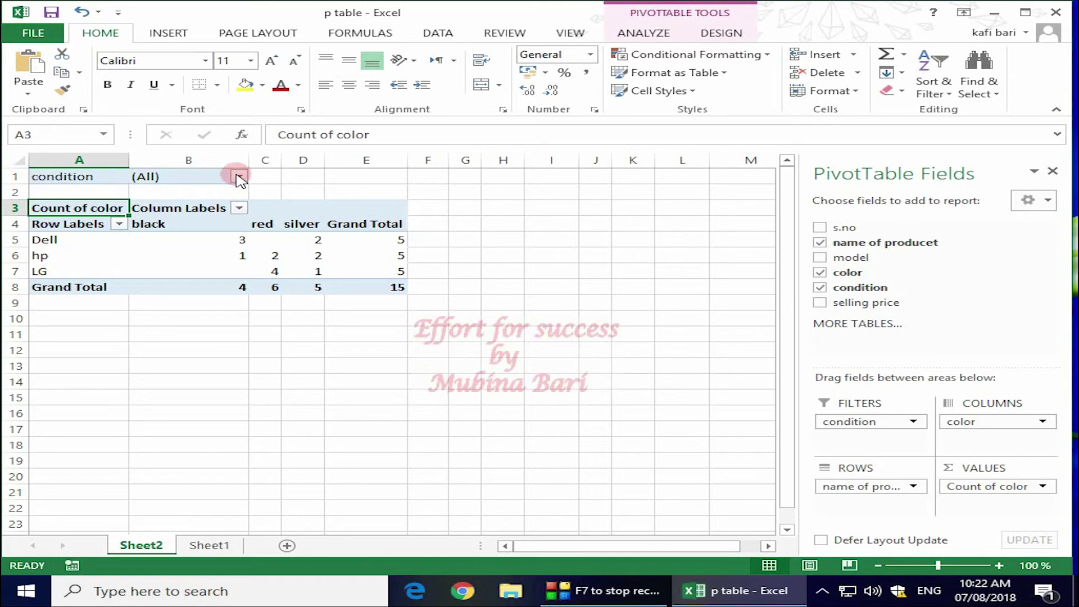
pyautogui.click(239, 178)
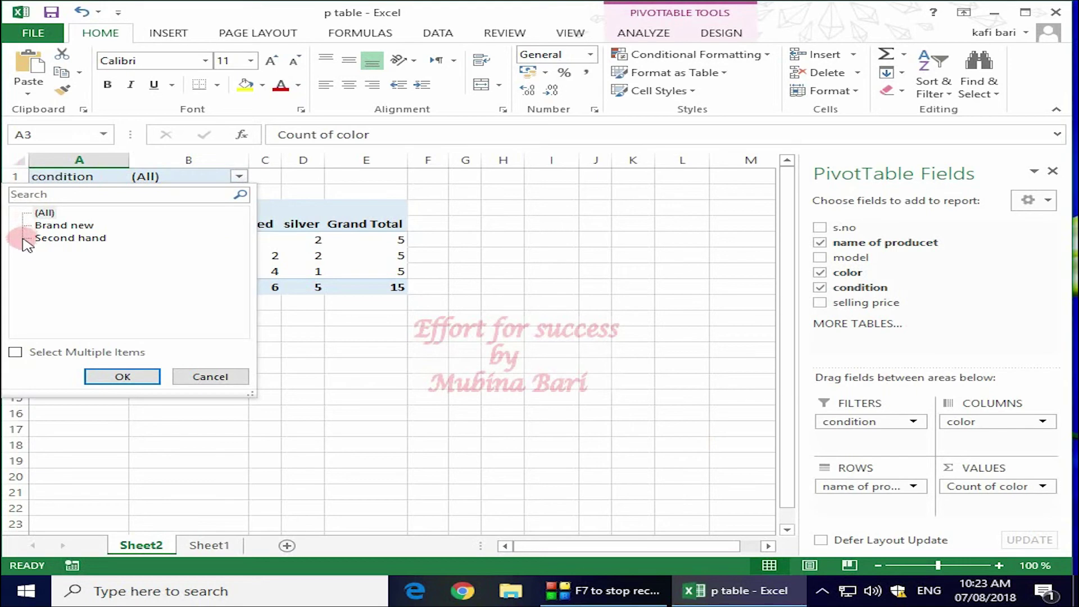
# Enable multiple selection and filter the condition to Brand new only.
pyautogui.click(15, 353)
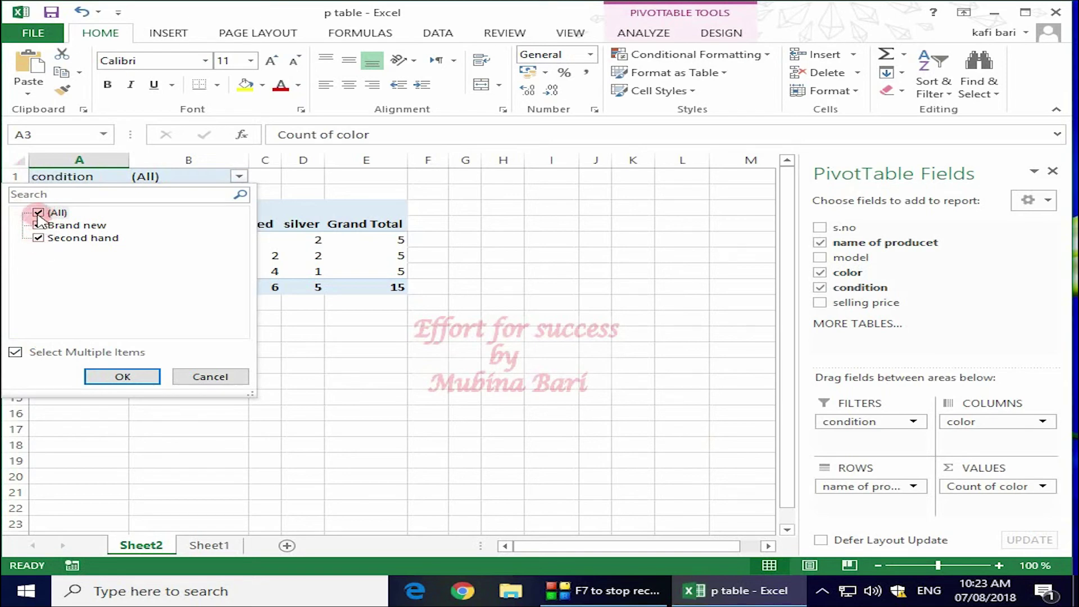
pyautogui.click(38, 213)
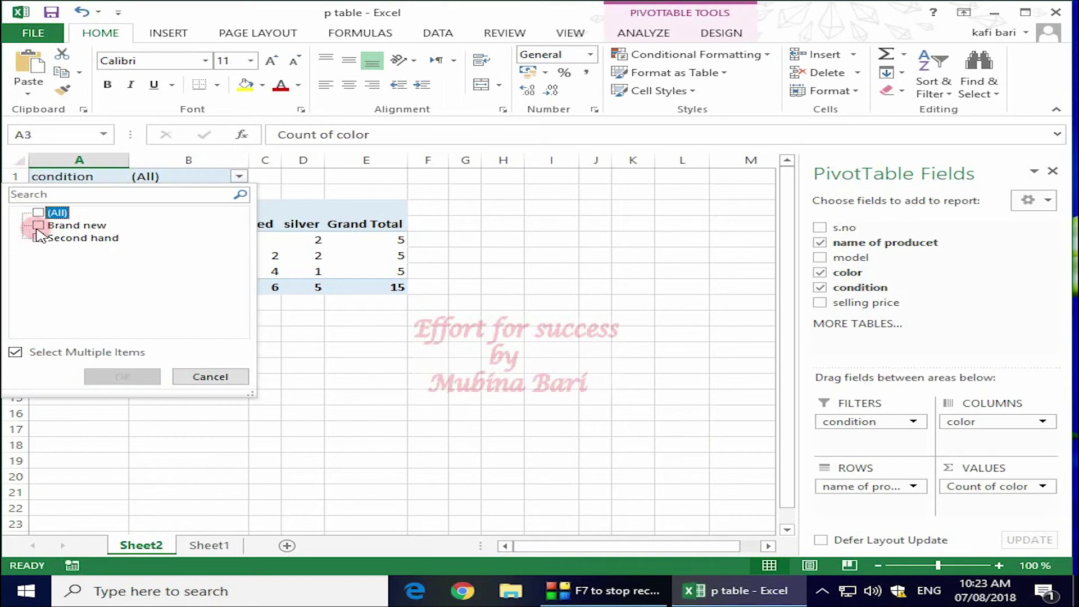
pyautogui.click(38, 225)
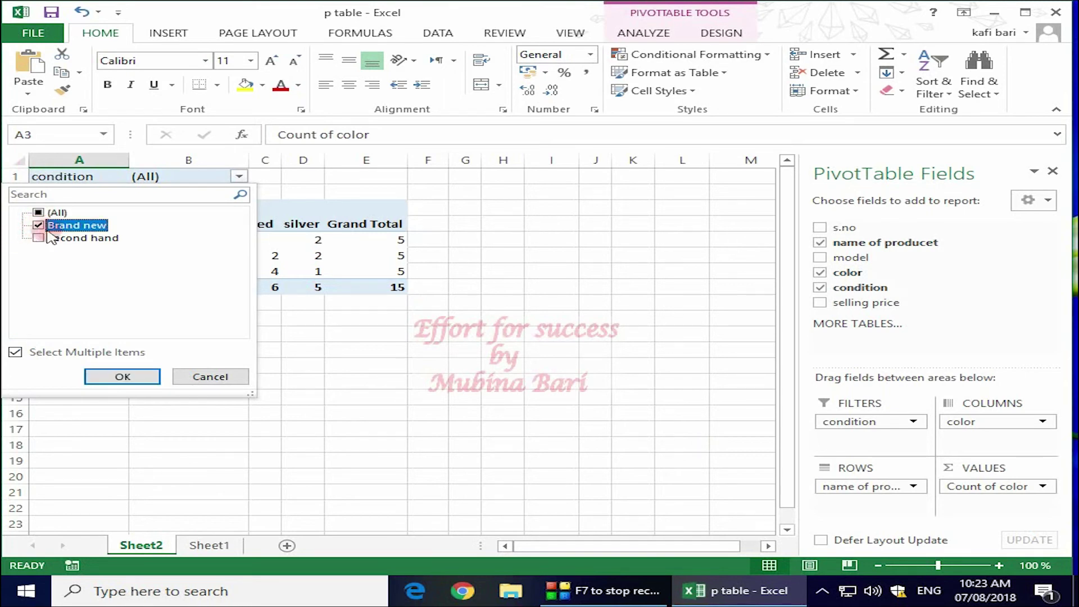
pyautogui.click(122, 377)
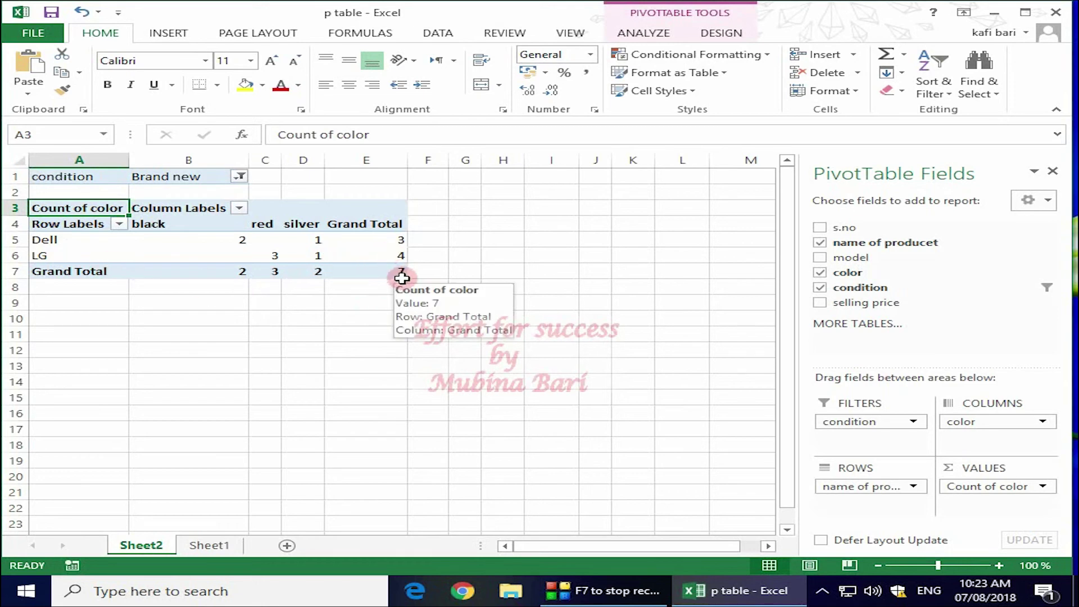
pyautogui.moveTo(392, 271)
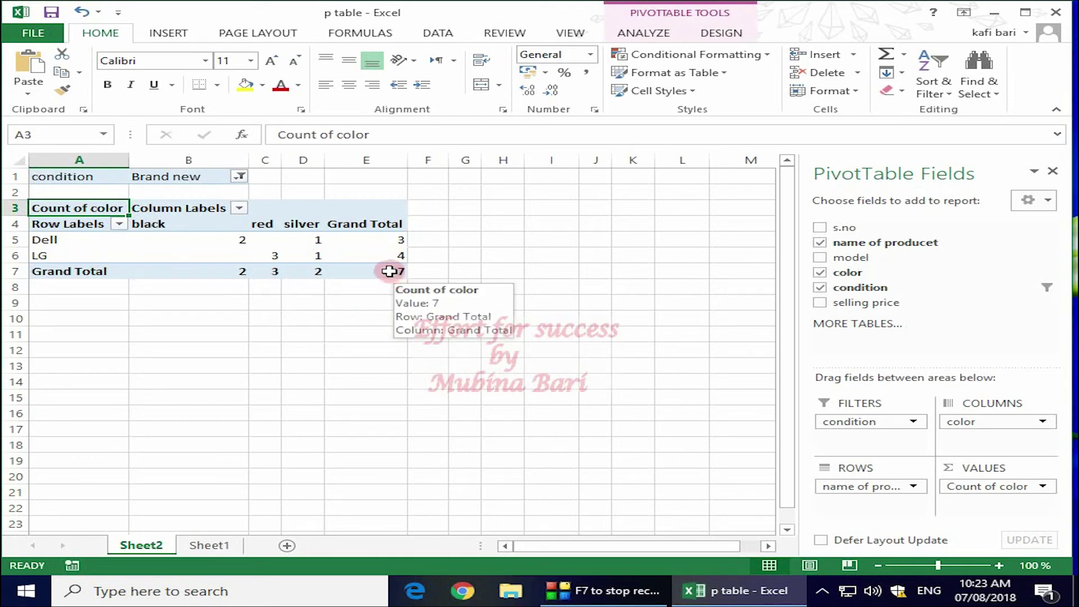
# Switch the condition filter to Second hand only, then undo back to all conditions.
pyautogui.click(240, 176)
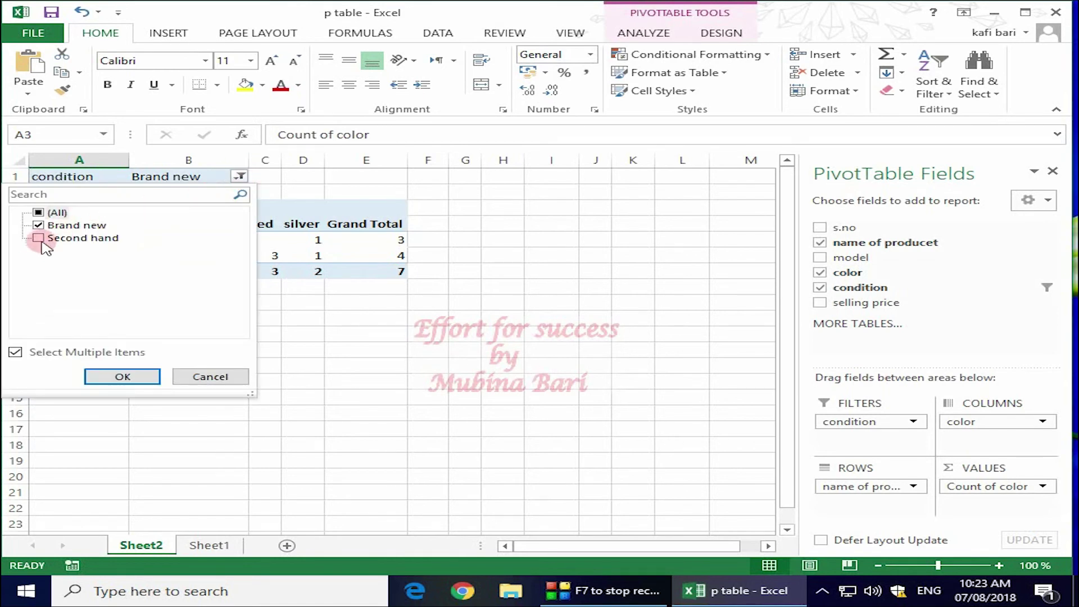
pyautogui.click(39, 239)
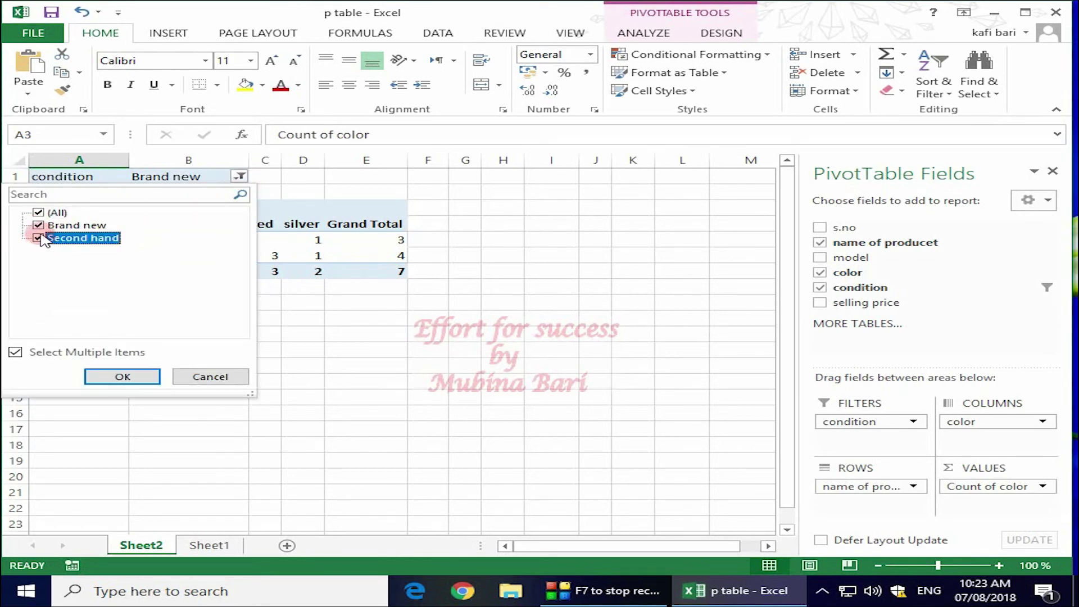
pyautogui.click(39, 225)
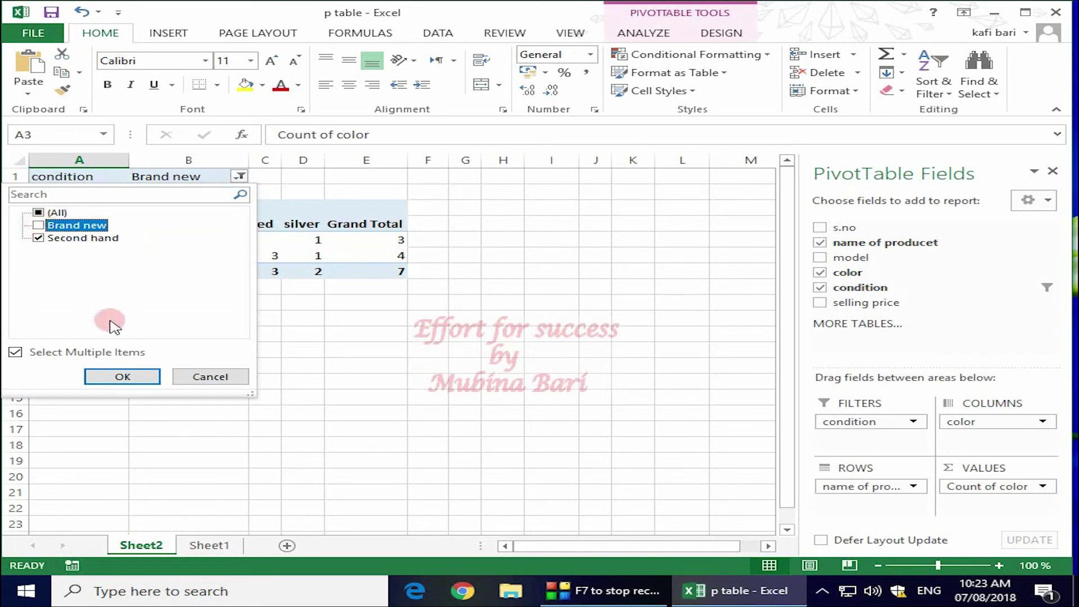
pyautogui.click(125, 377)
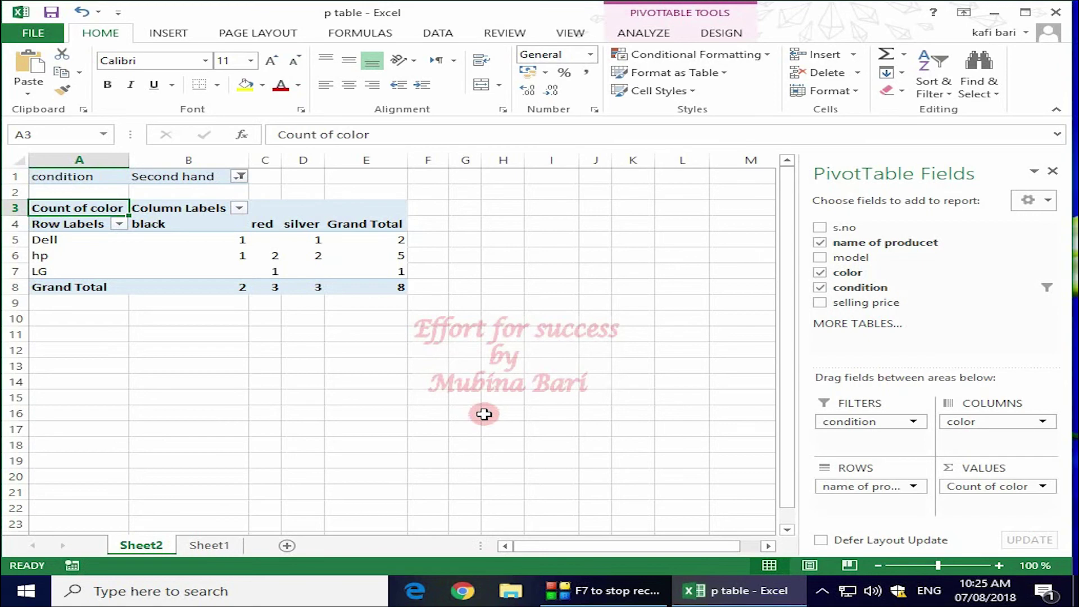
pyautogui.hotkey('ctrl', 'z')
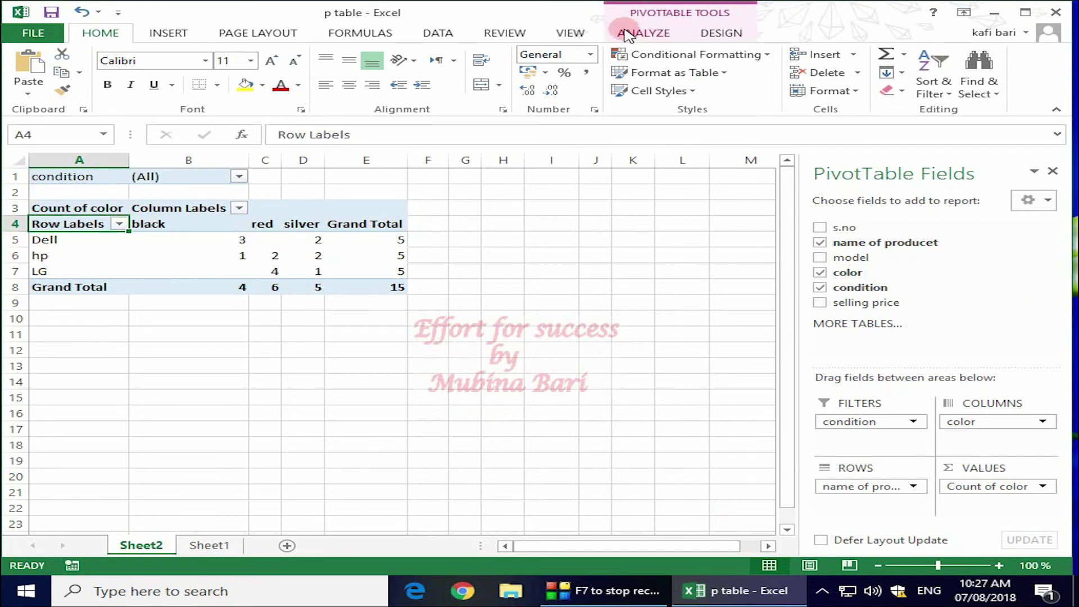
# Show the PivotTable Tools ANALYZE tab with the filter back at (All).
pyautogui.click(663, 39)
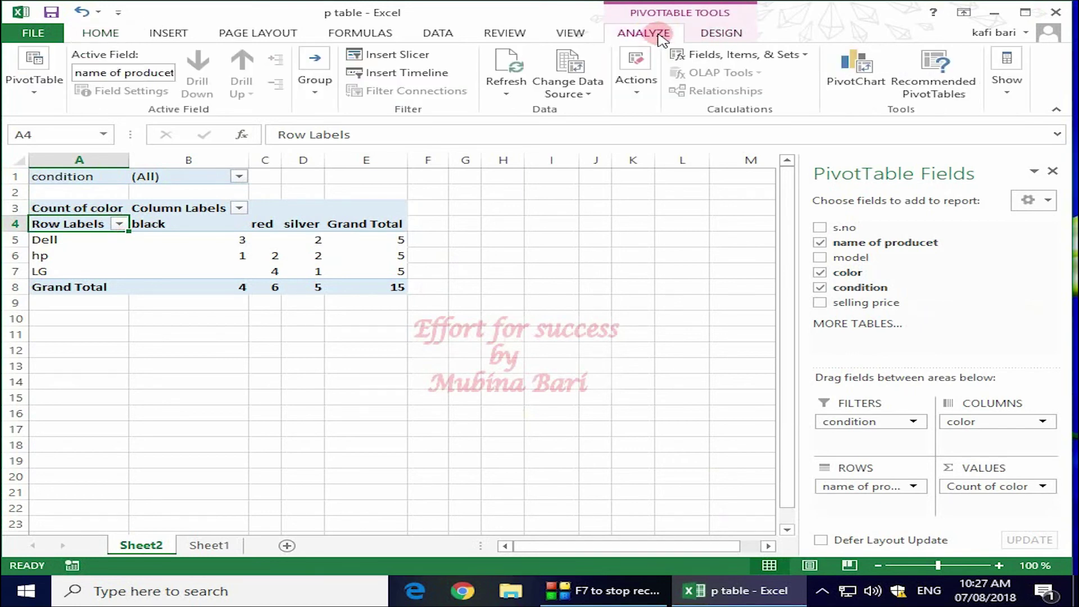
pyautogui.click(45, 97)
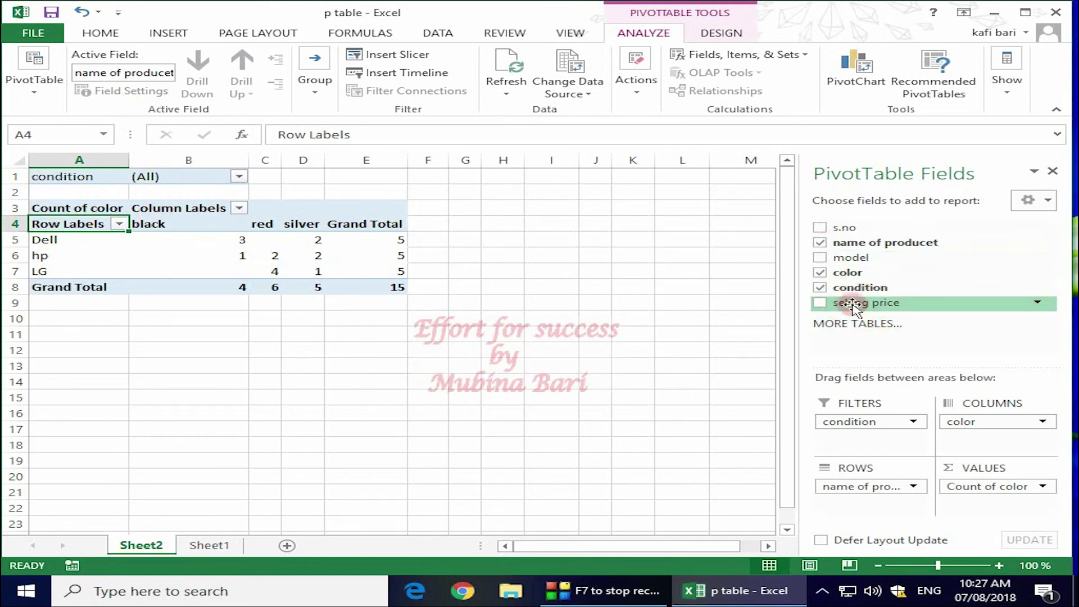
pyautogui.click(315, 90)
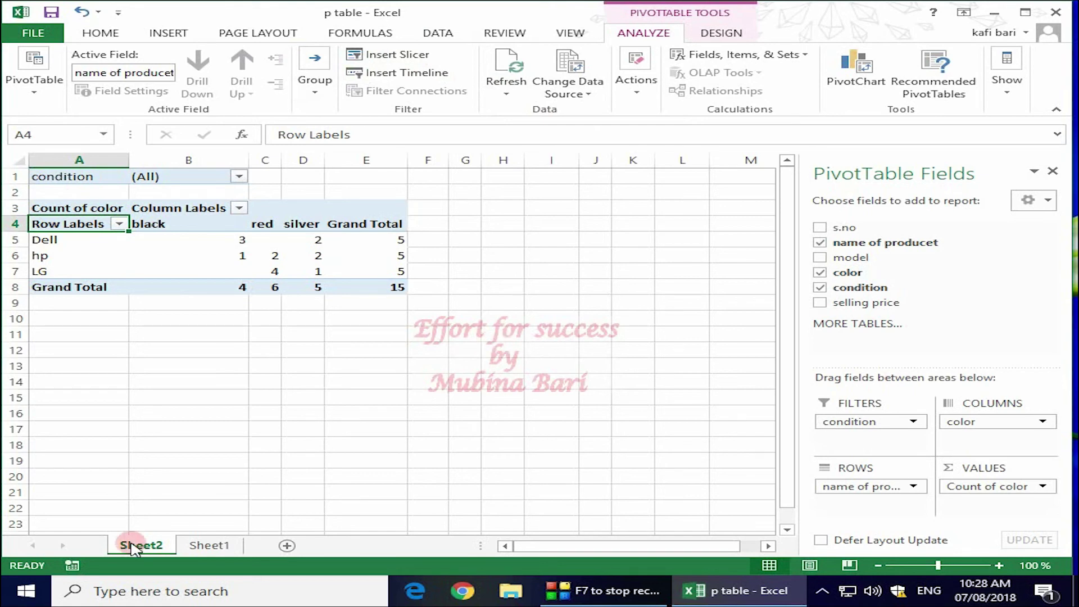
# Enter 16 in cell A18 of Sheet1 to start a new laptop row, then return to Sheet2.
pyautogui.click(209, 546)
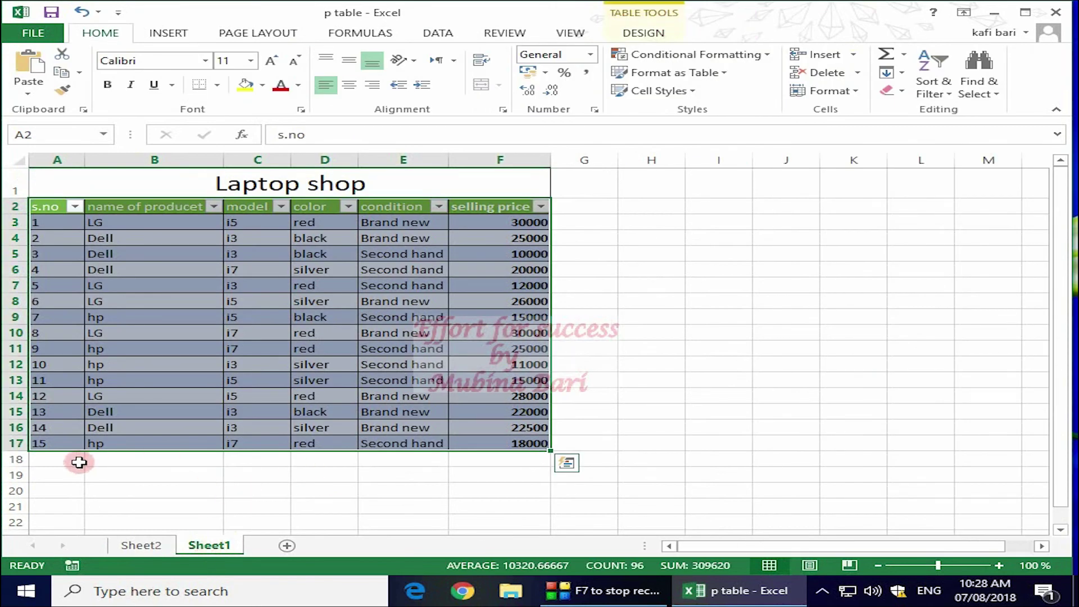
pyautogui.click(62, 459)
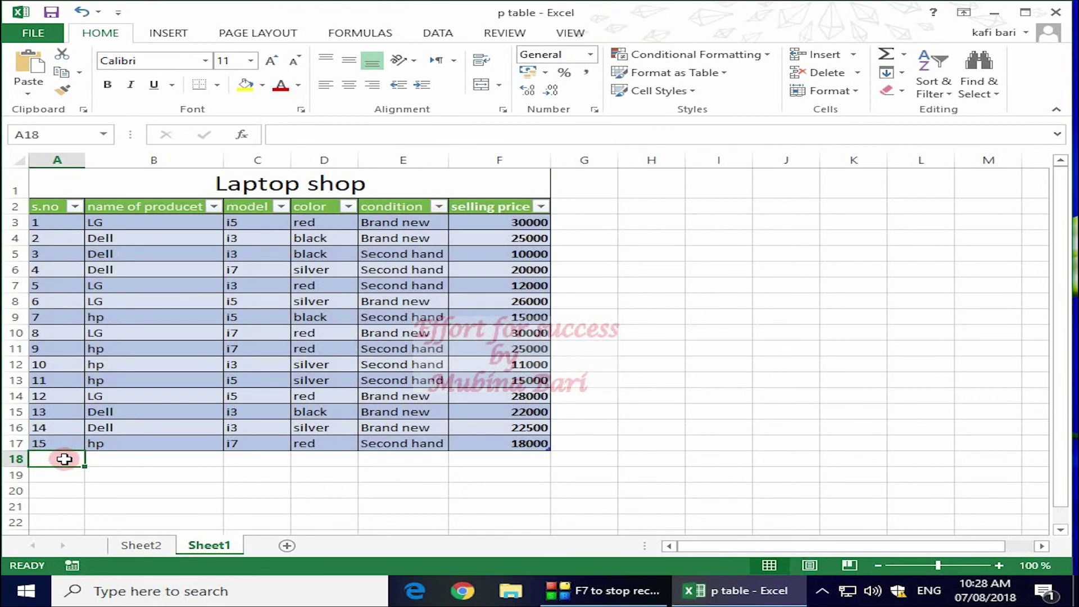
pyautogui.write('16')
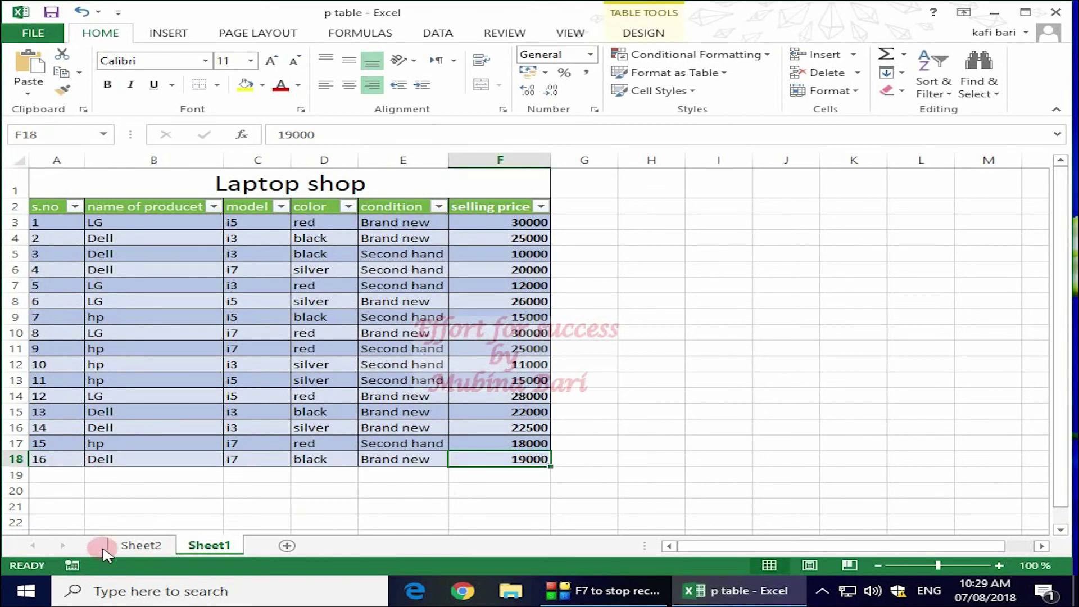
pyautogui.click(135, 547)
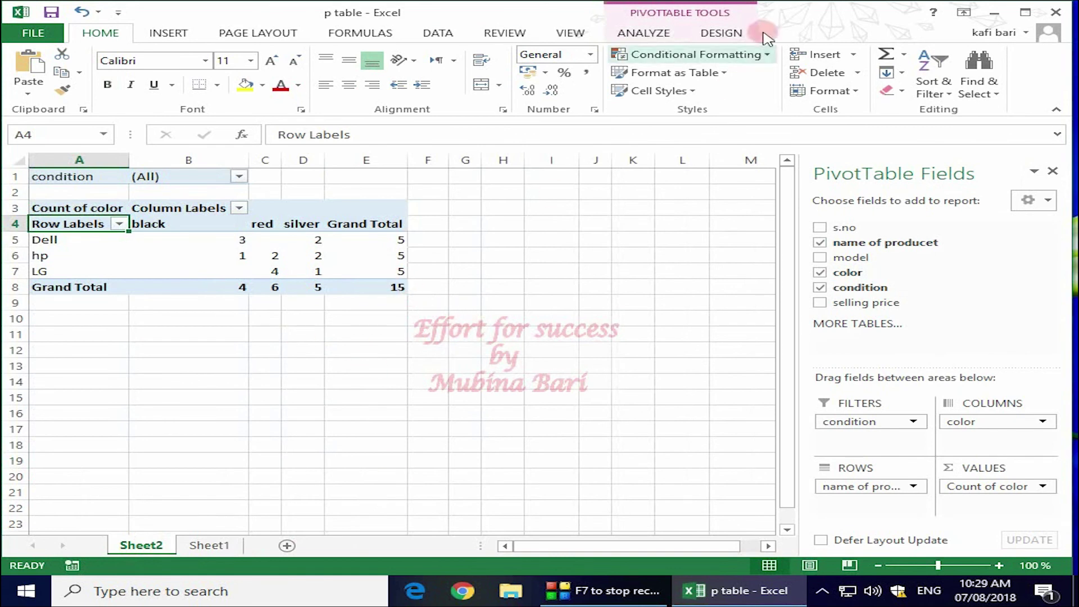
# Refresh PivotTable1 from the ANALYZE tab so the Grand Total becomes 16.
pyautogui.click(643, 33)
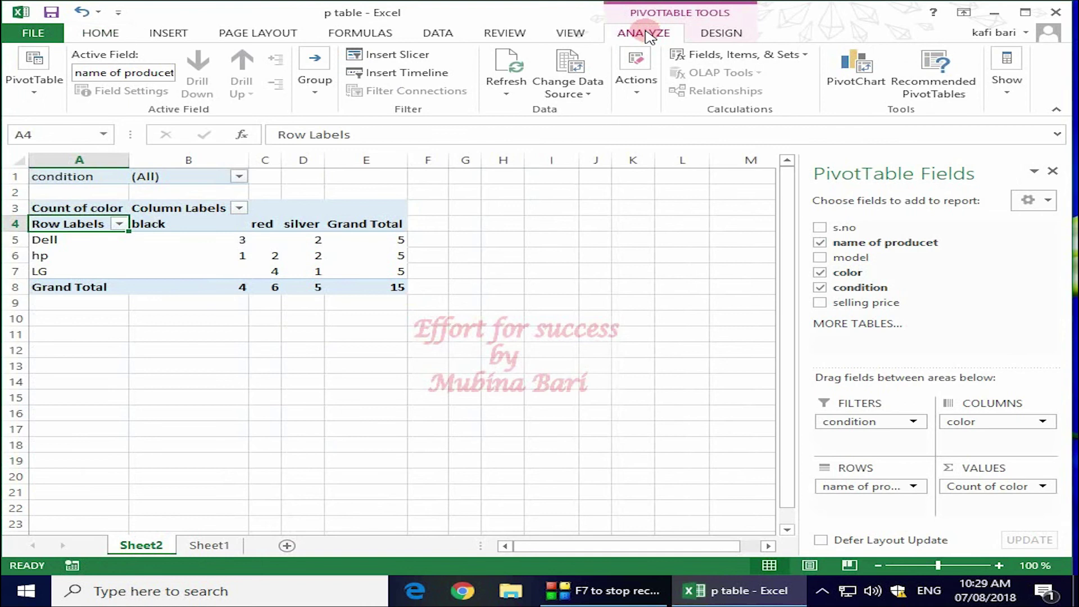
pyautogui.click(508, 87)
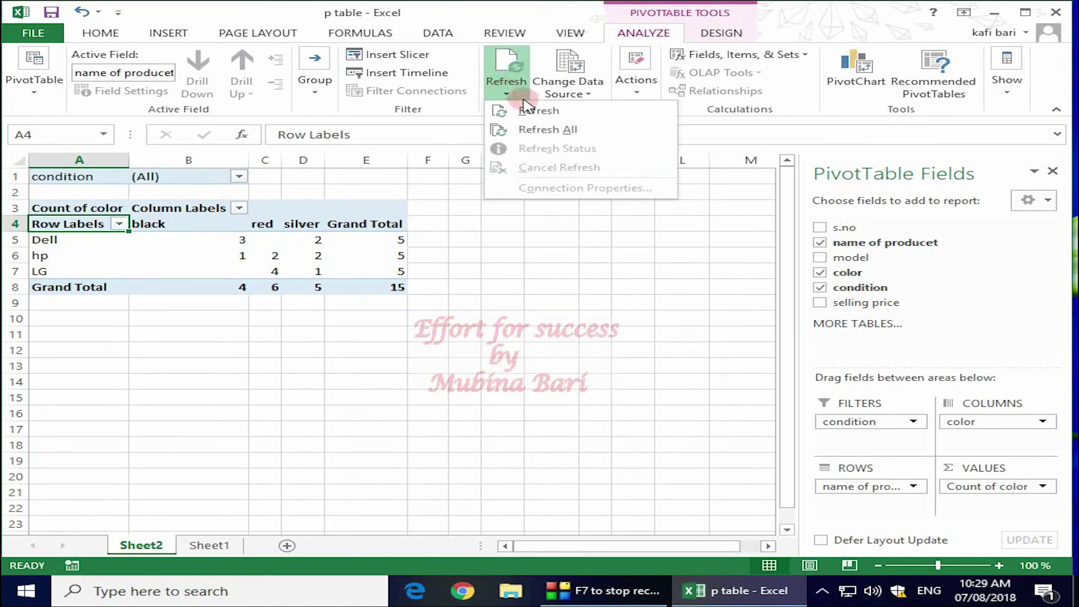
pyautogui.click(526, 128)
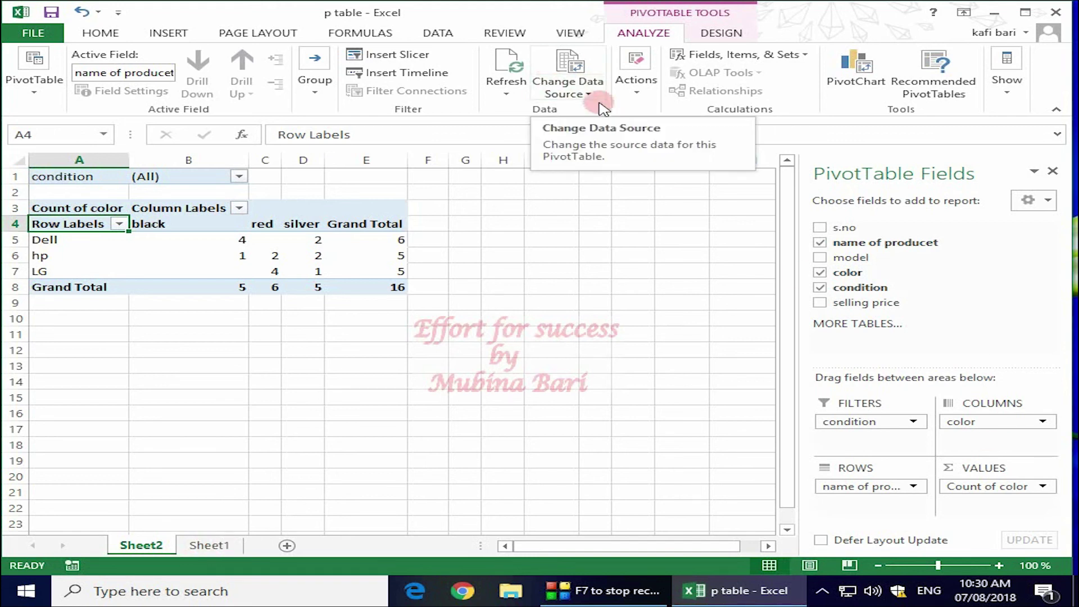
# From the pivot table Actions, look over the Clear options and close them without clearing.
pyautogui.click(638, 92)
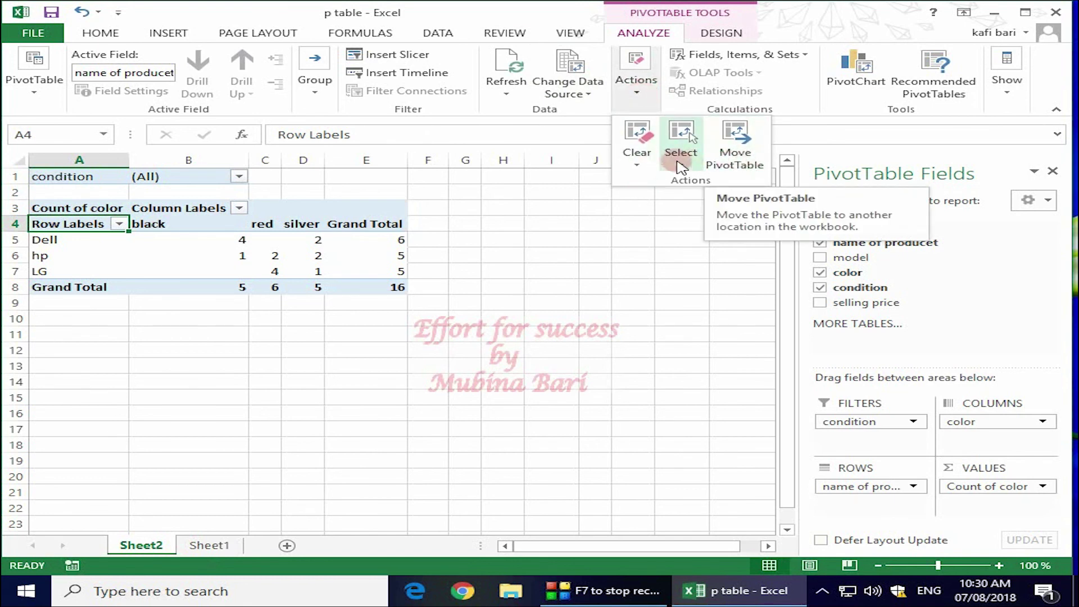
pyautogui.click(638, 166)
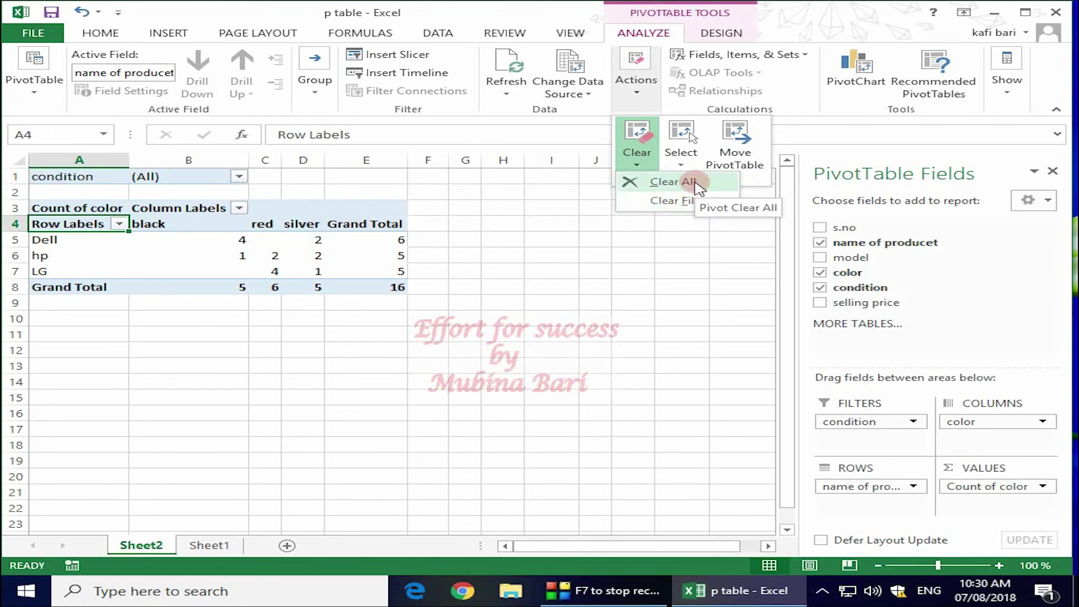
pyautogui.click(712, 273)
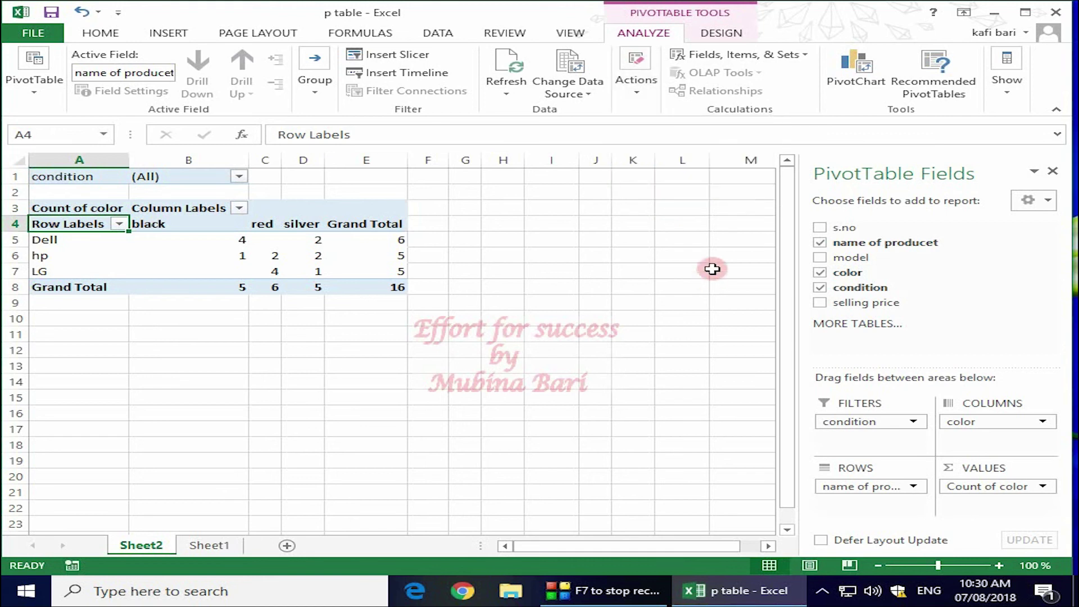
# Check the Select options, then bring up the Move PivotTable settings.
pyautogui.click(637, 84)
pyautogui.click(681, 163)
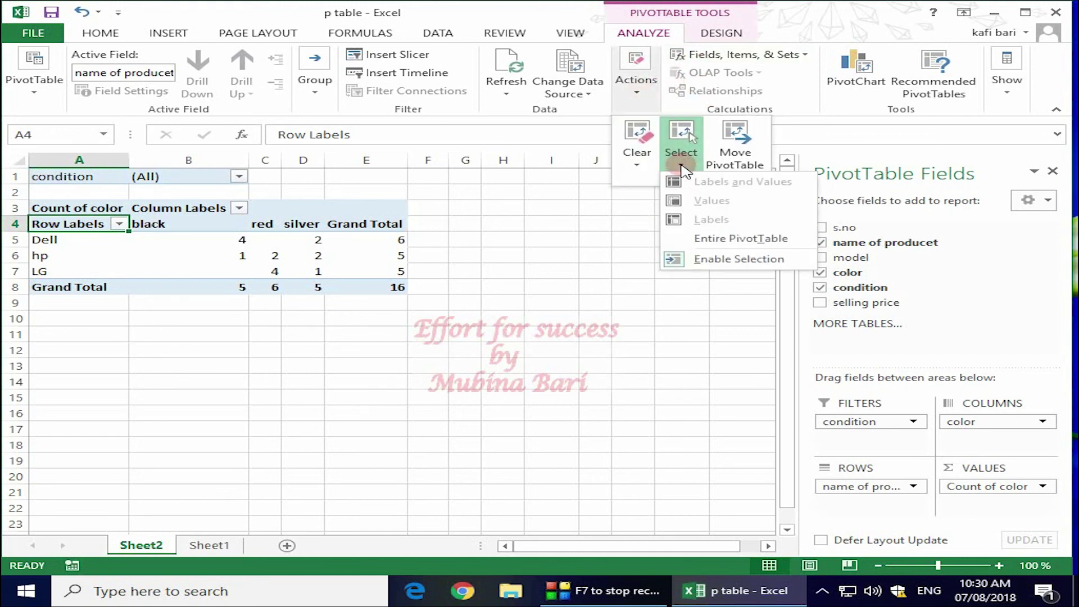
pyautogui.click(681, 163)
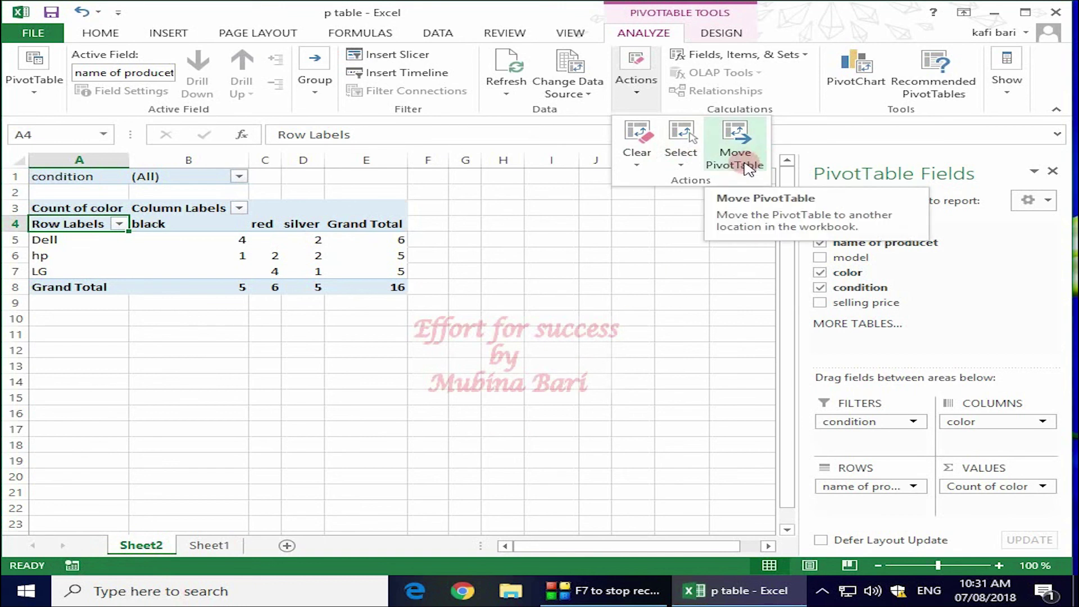
pyautogui.click(748, 168)
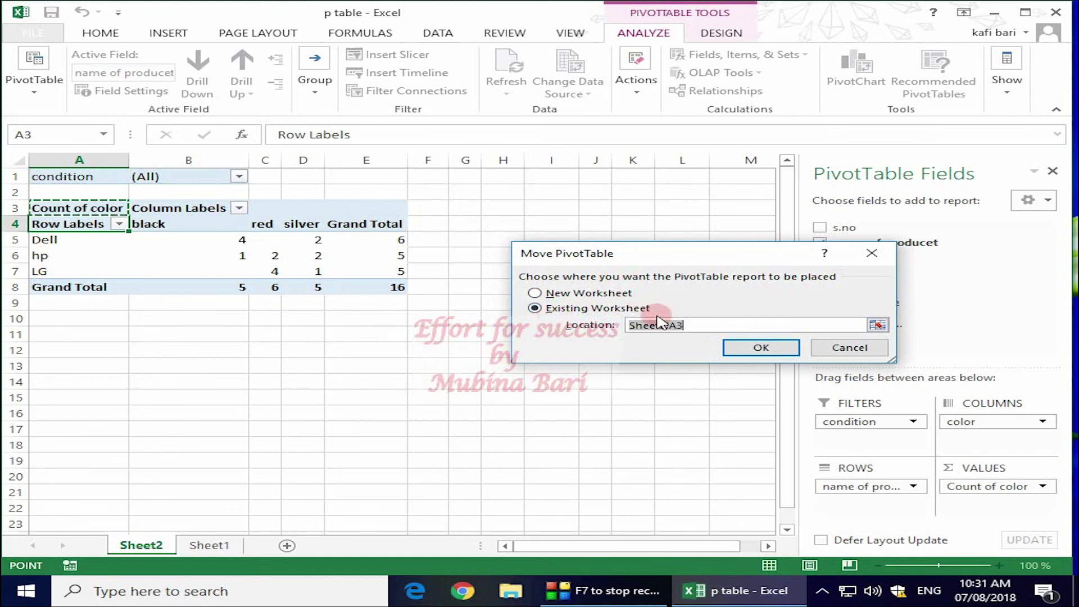
pyautogui.click(534, 293)
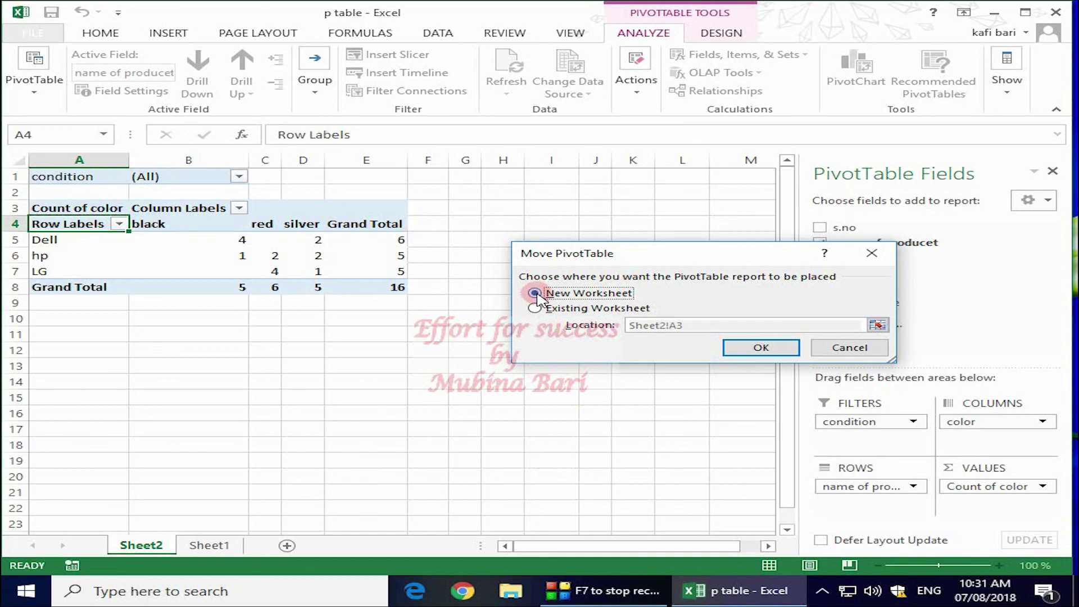
pyautogui.click(761, 348)
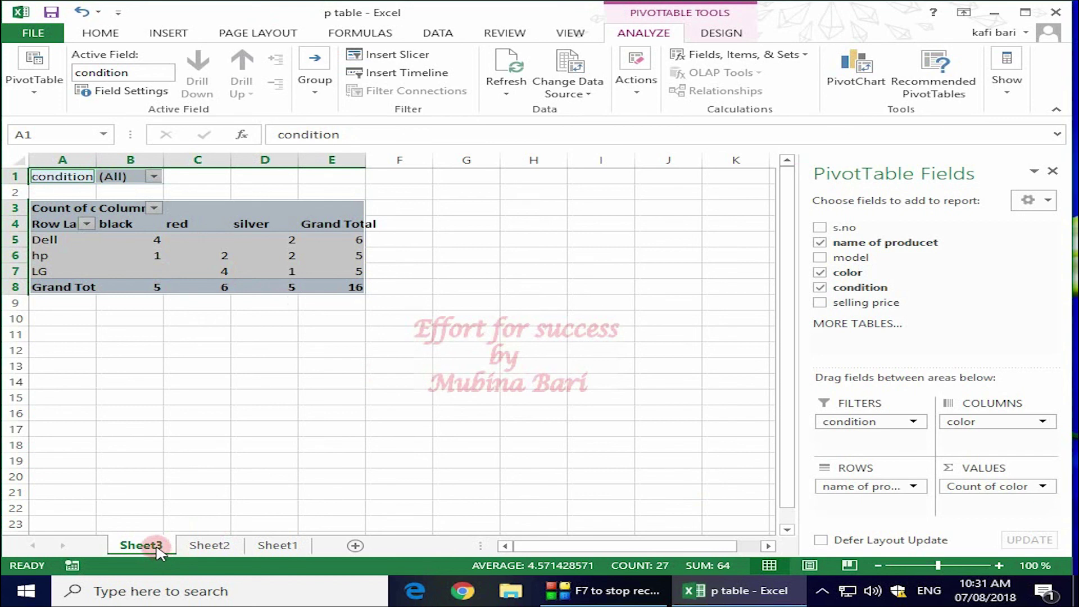
pyautogui.click(208, 545)
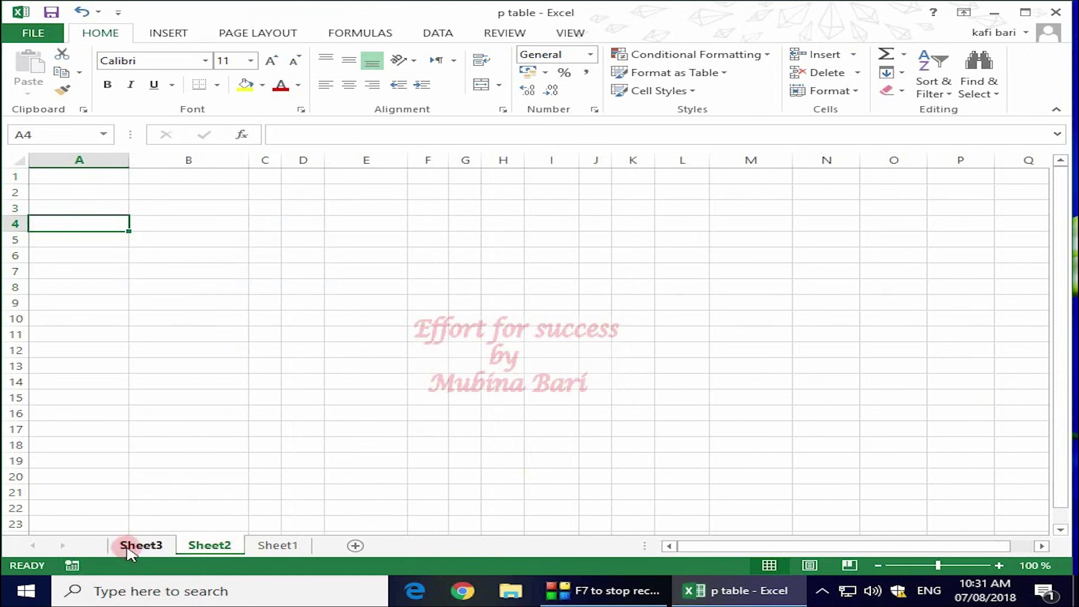
pyautogui.click(277, 546)
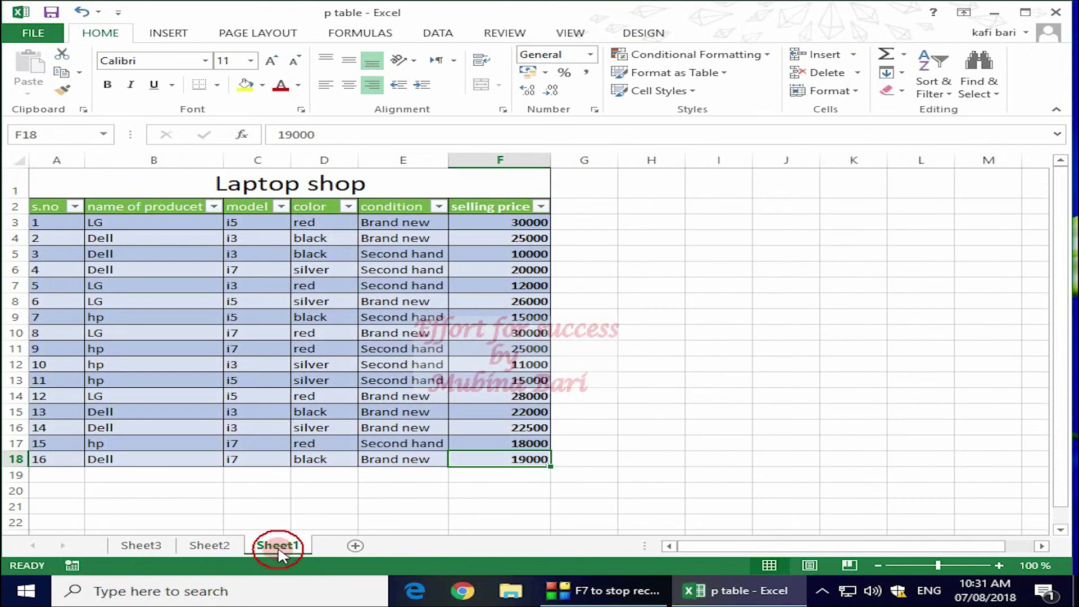
pyautogui.click(140, 547)
pyautogui.click(644, 33)
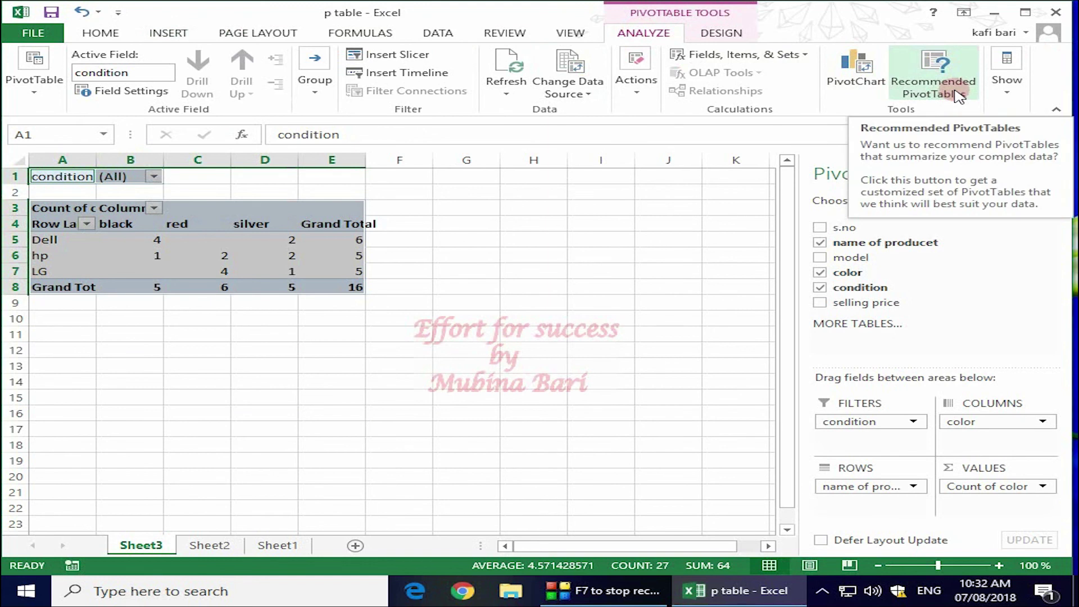
# Hide the PivotTable Fields list, then show it again.
pyautogui.click(1007, 94)
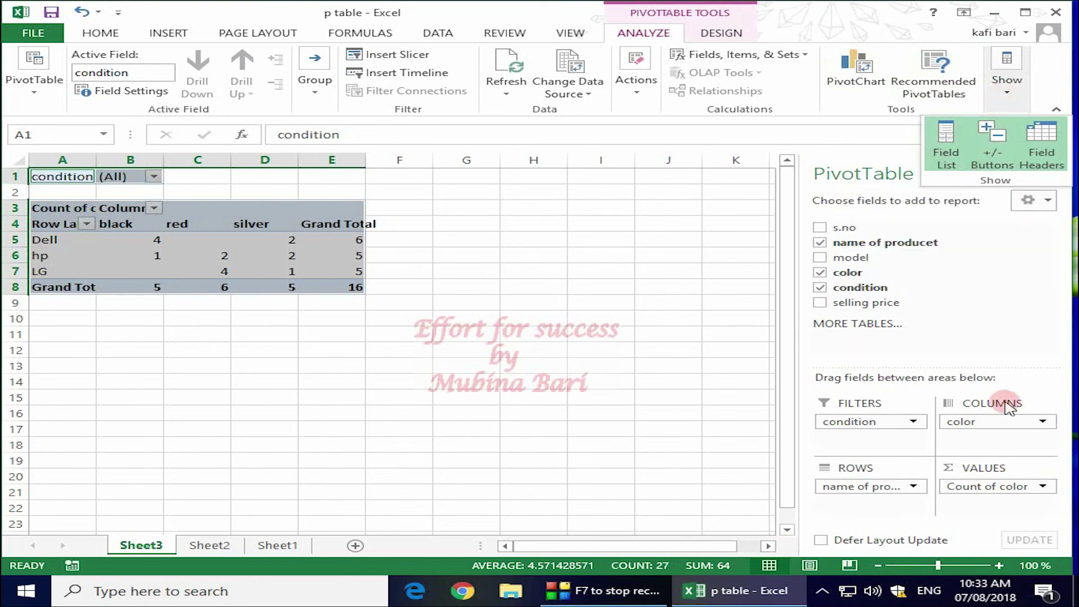
pyautogui.click(943, 152)
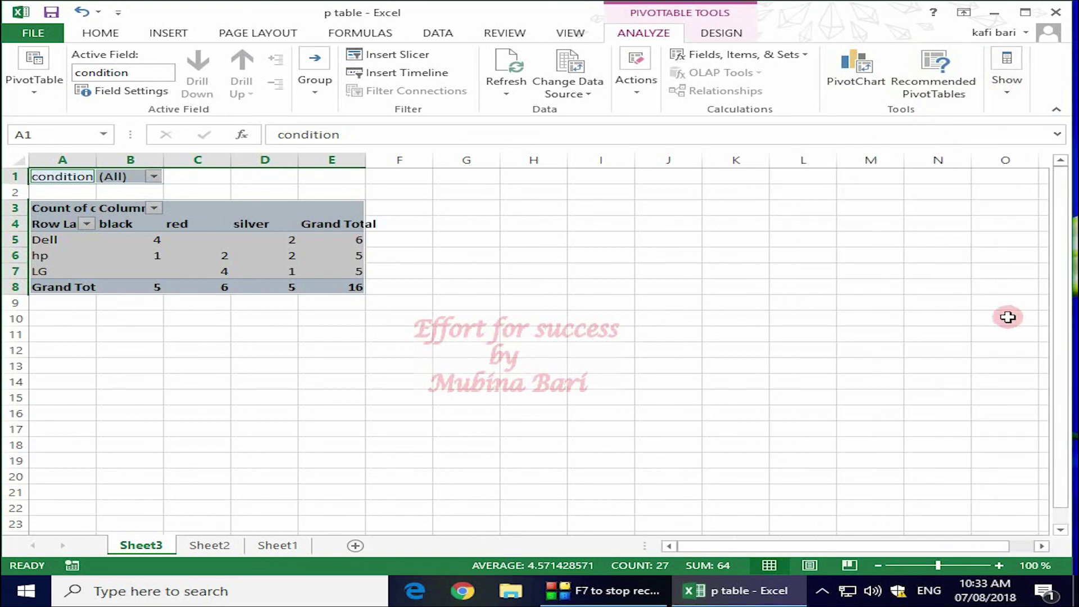
pyautogui.click(1007, 92)
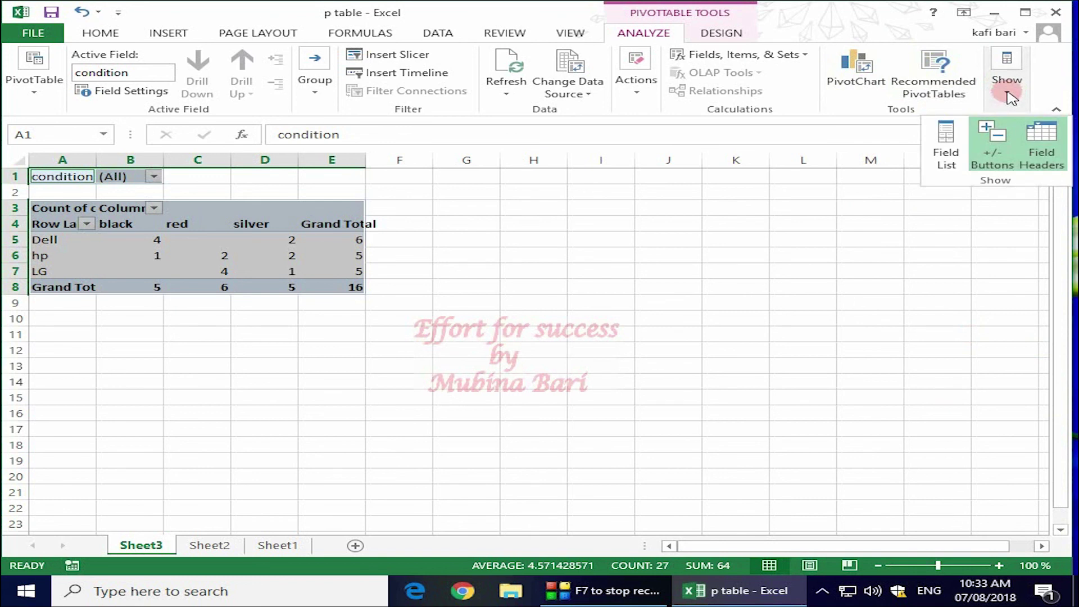
pyautogui.click(950, 154)
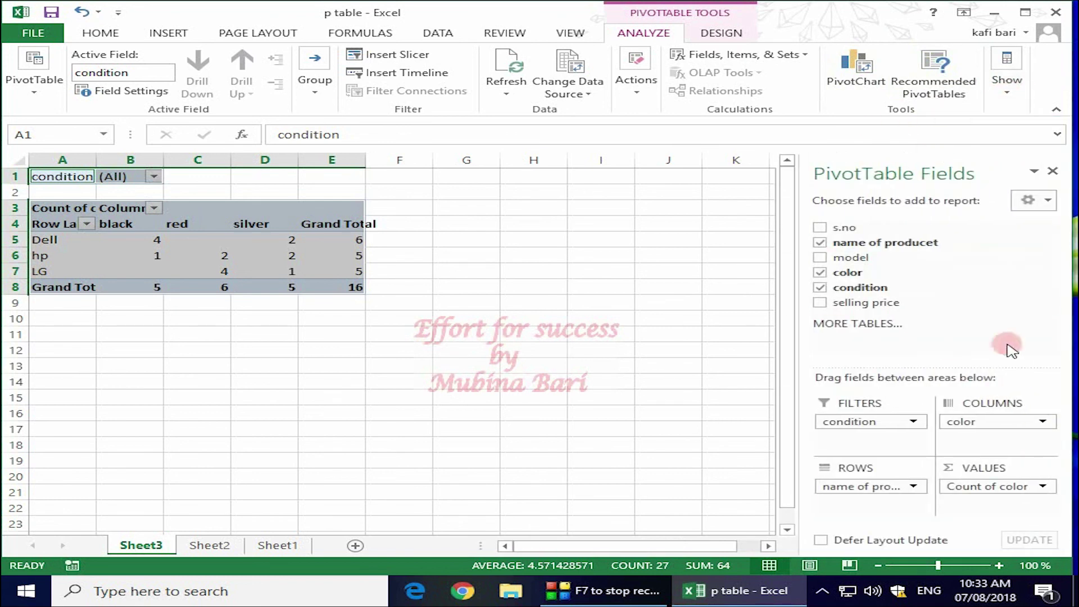
# Toggle the pivot table's expand/collapse buttons and switch to the Design options.
pyautogui.click(1005, 93)
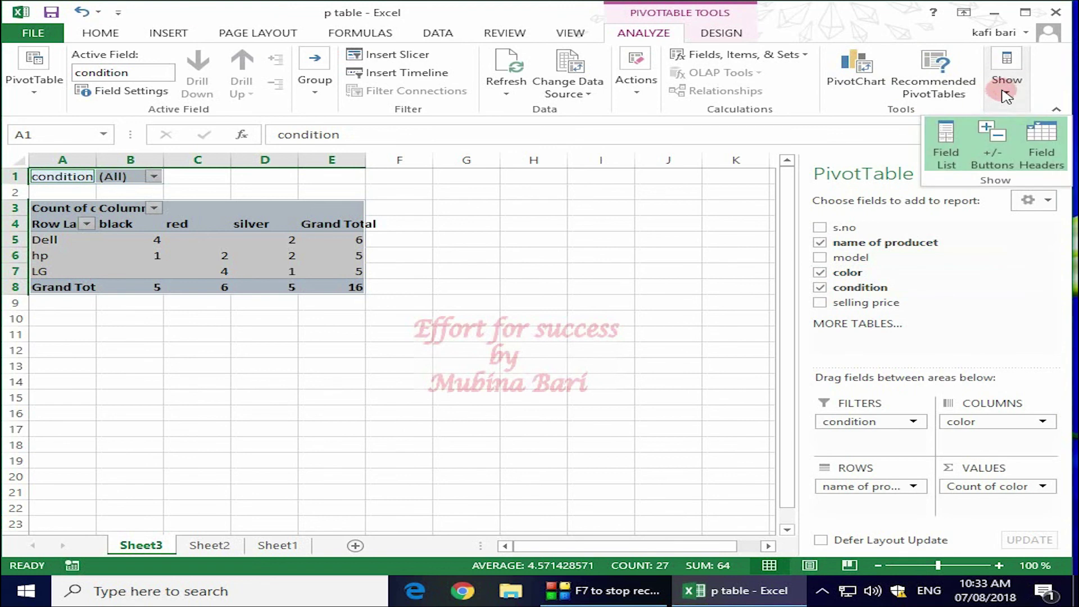
pyautogui.click(985, 149)
pyautogui.click(872, 434)
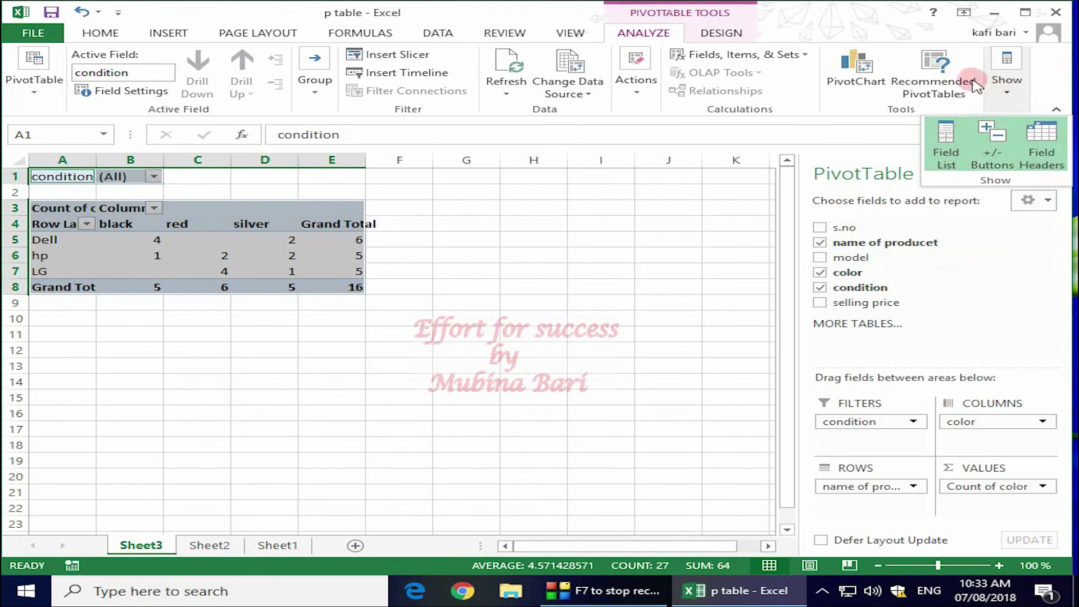
pyautogui.click(1053, 140)
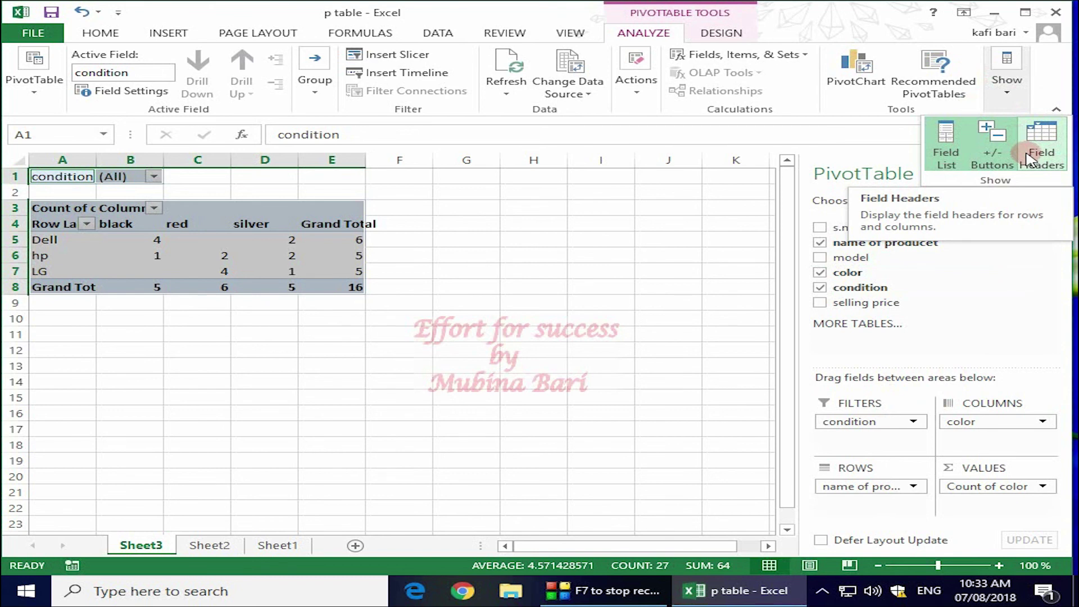
pyautogui.click(726, 33)
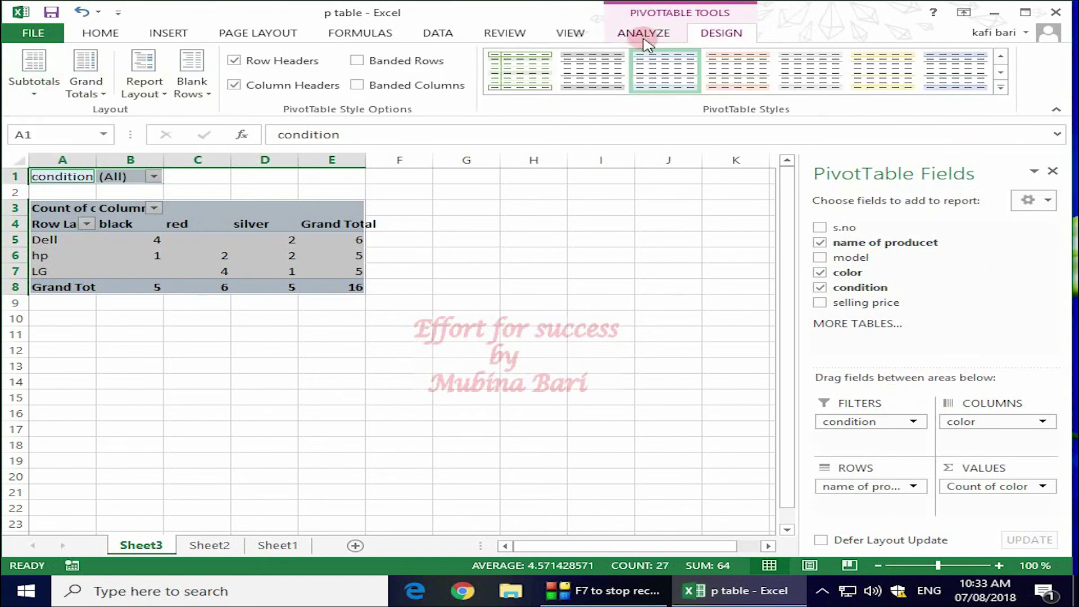
pyautogui.click(36, 95)
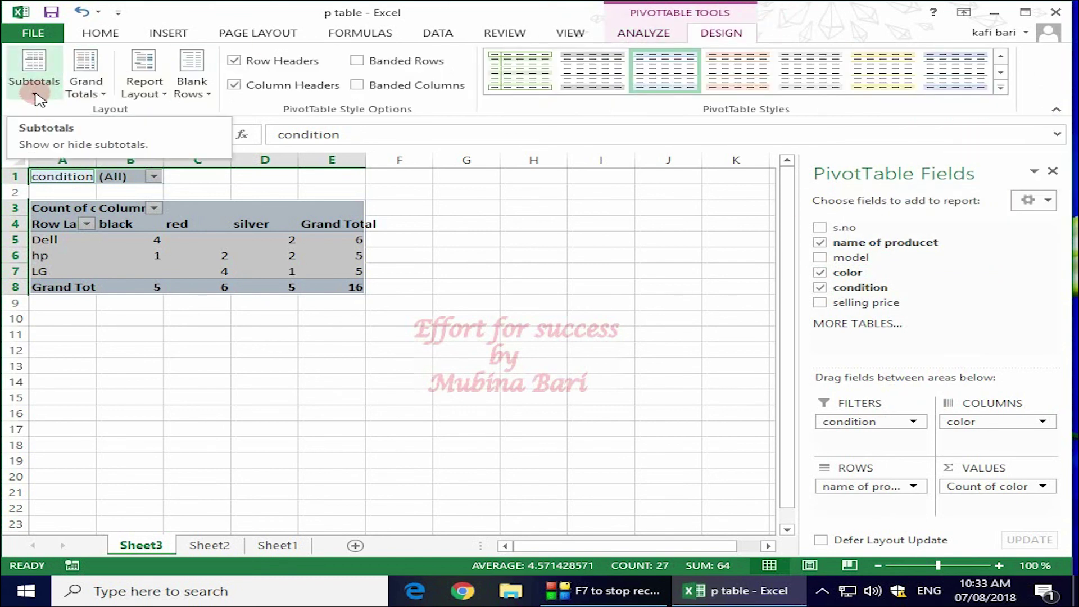
pyautogui.click(34, 95)
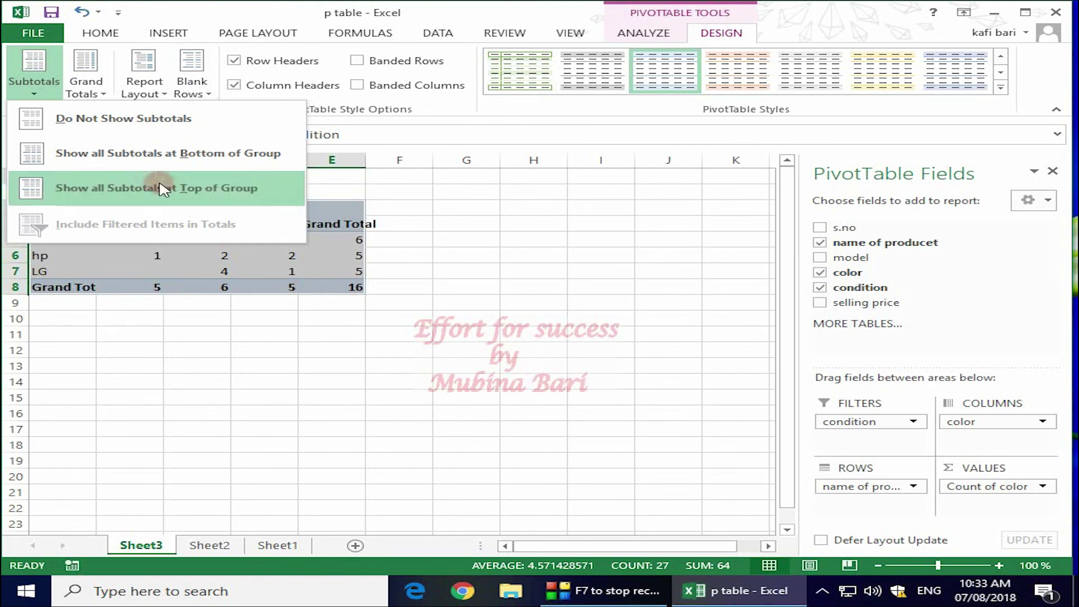
pyautogui.click(470, 230)
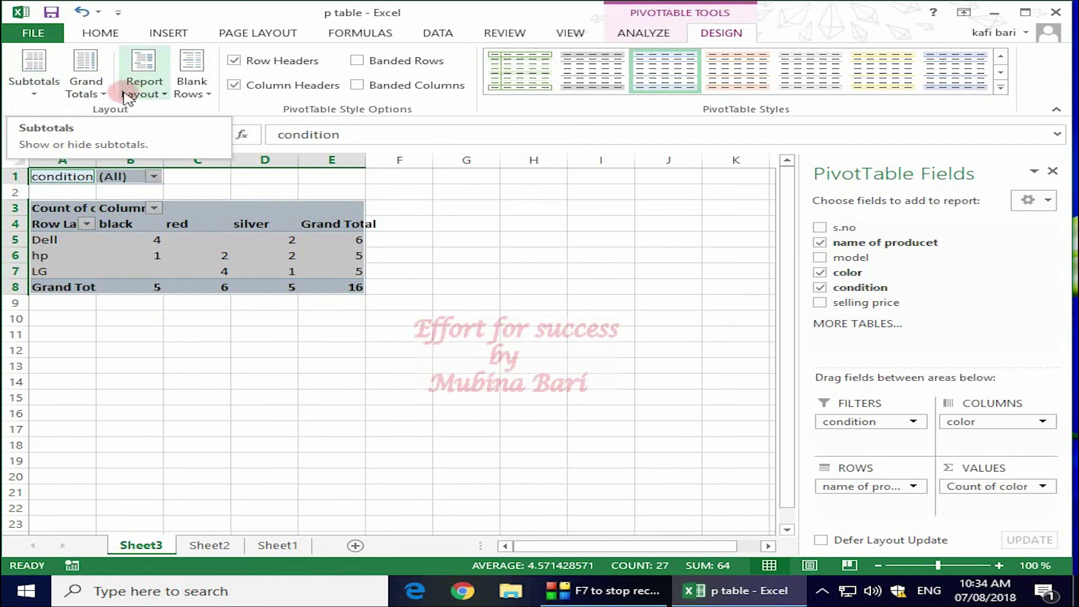
pyautogui.click(103, 95)
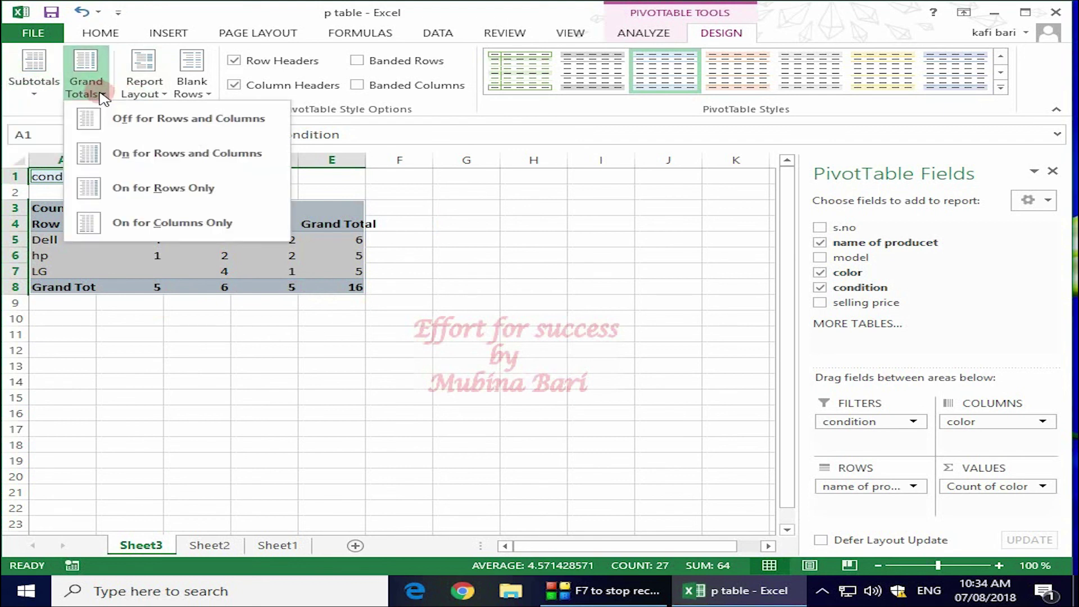
pyautogui.click(104, 96)
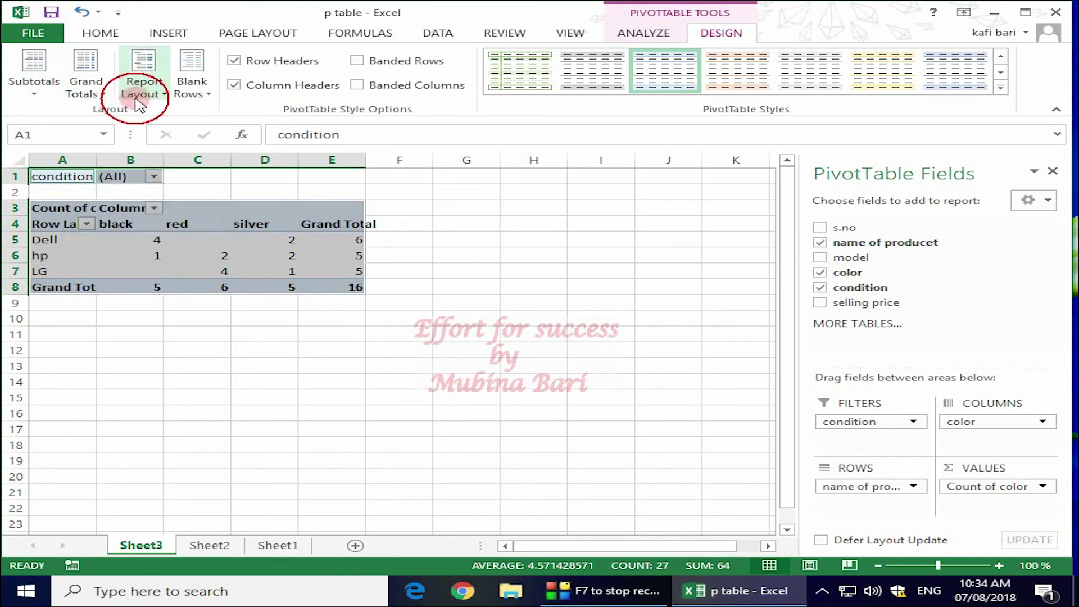
pyautogui.click(165, 95)
pyautogui.click(167, 99)
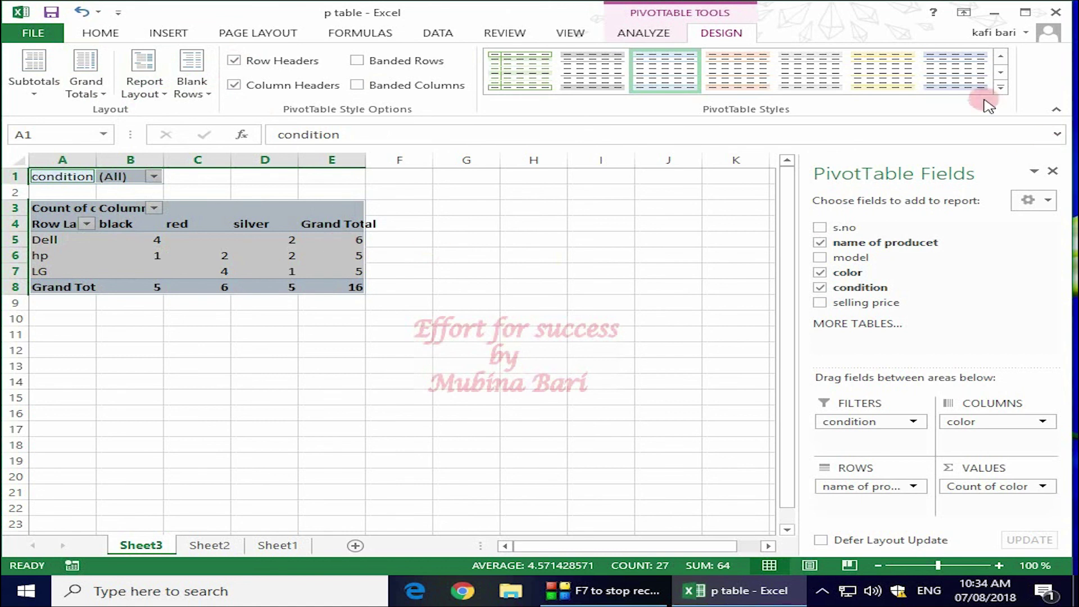
# Apply Pivot Style Dark 28 from the Dark section of the PivotTable Styles gallery.
pyautogui.click(1001, 87)
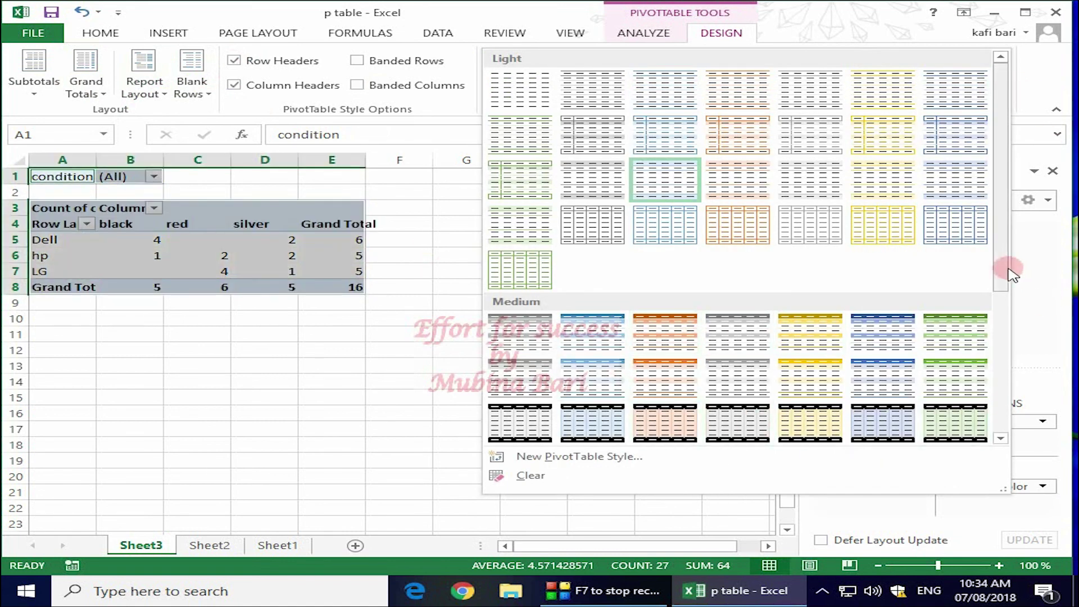
pyautogui.scroll(-1, 998, 289)
pyautogui.moveTo(998, 290); pyautogui.dragTo(1000, 410)
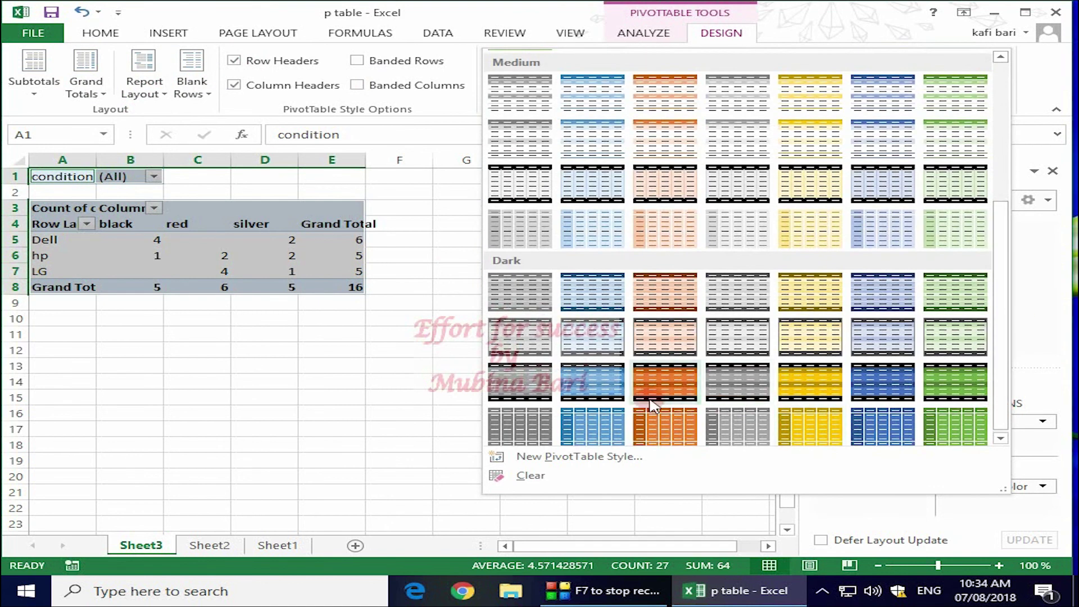
pyautogui.click(950, 431)
pyautogui.click(596, 288)
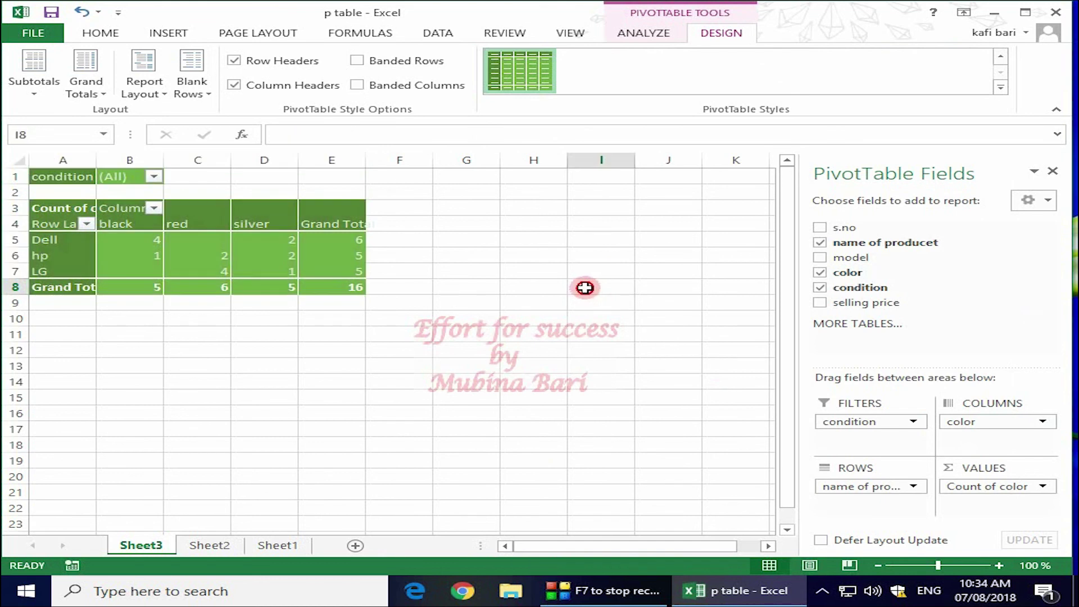
pyautogui.click(265, 224)
pyautogui.click(721, 33)
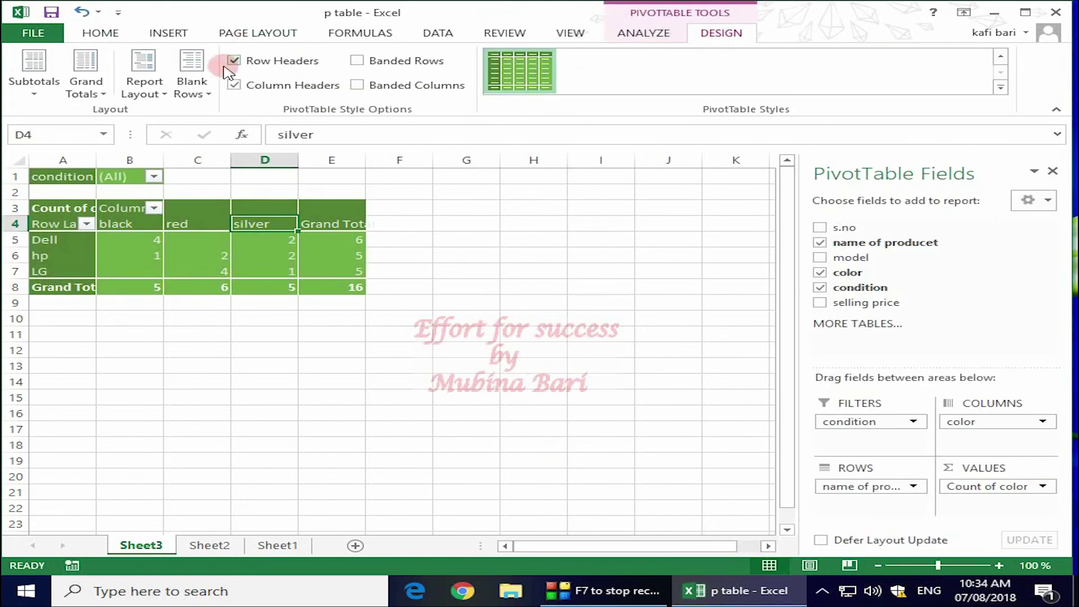